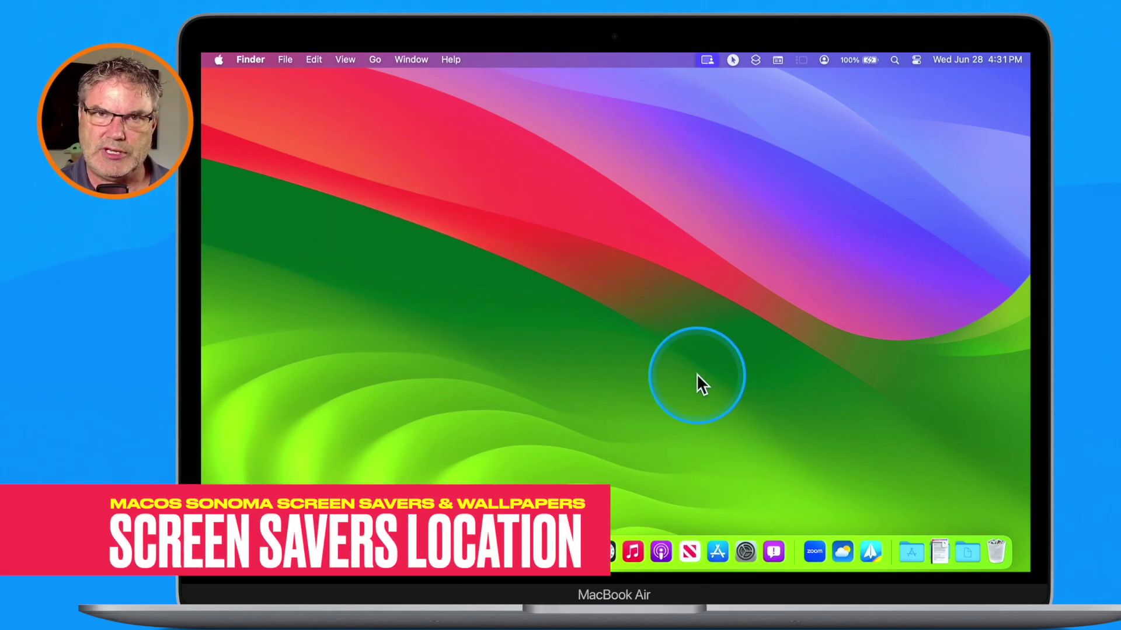
# Open System Settings' Screen Saver gallery and pick the Grand Canyon aerial
pyautogui.click(745, 552)
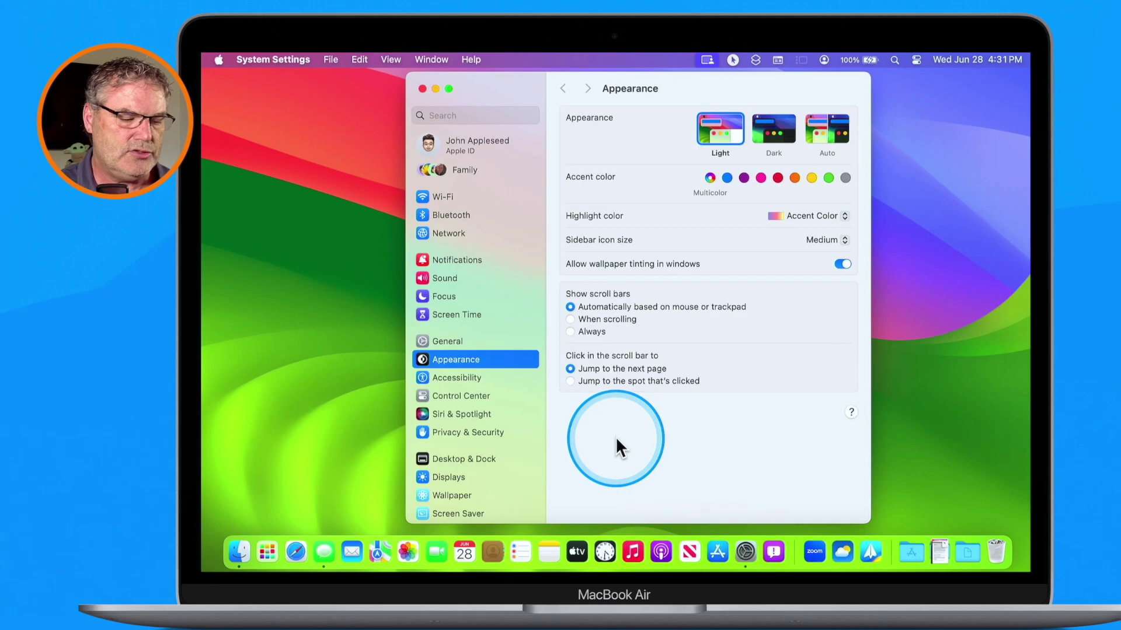
pyautogui.scroll(-3, 447, 467)
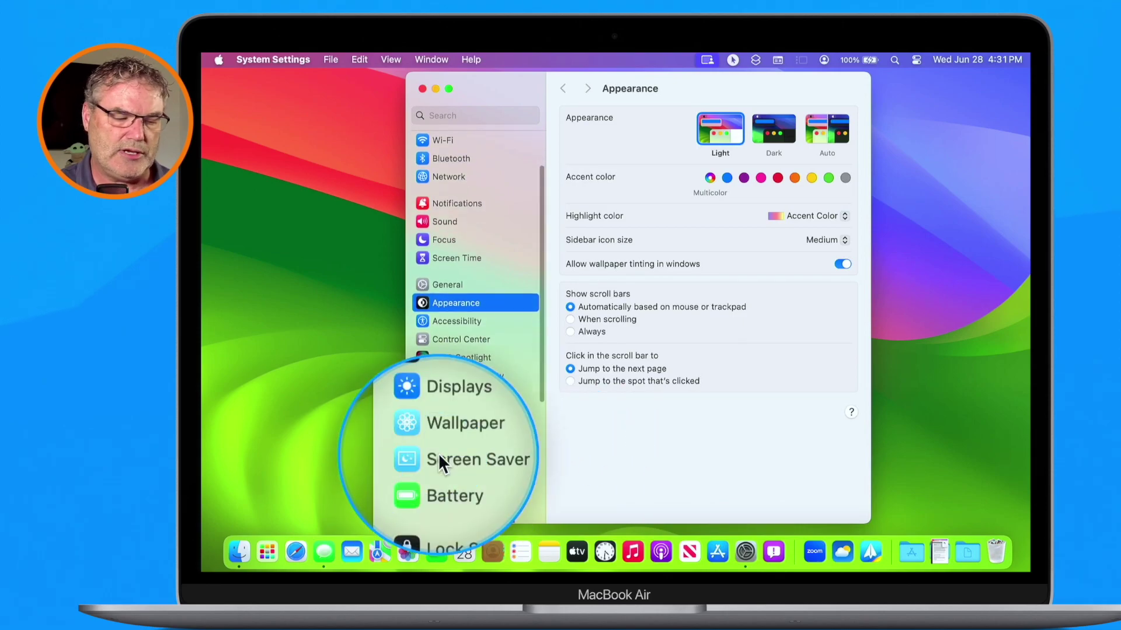
pyautogui.click(439, 454)
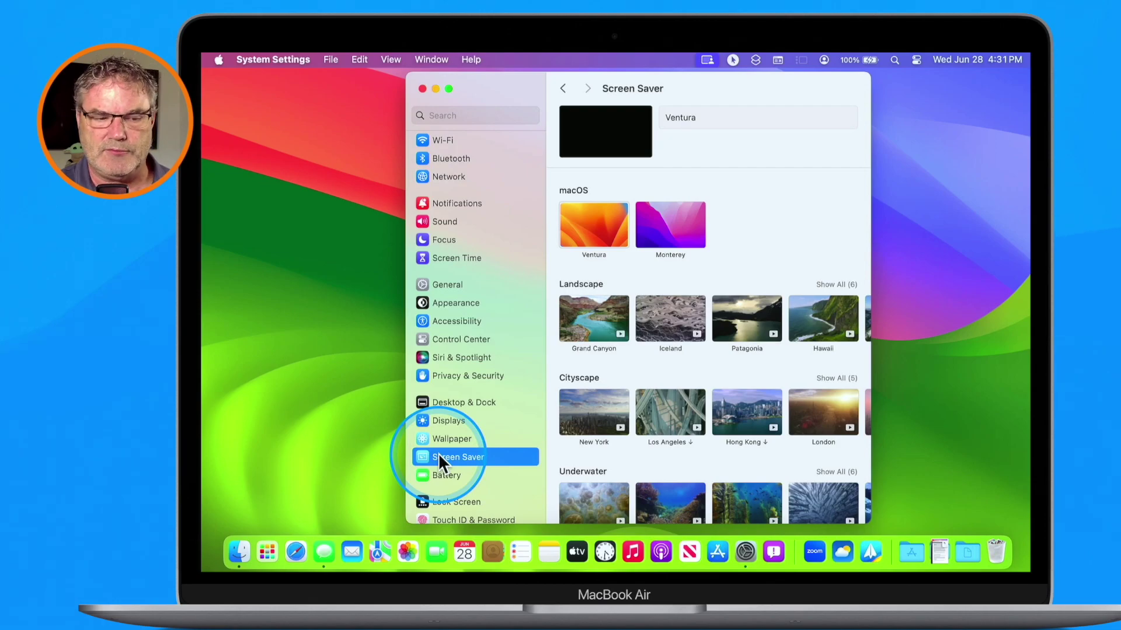
pyautogui.scroll(-3, 642, 383)
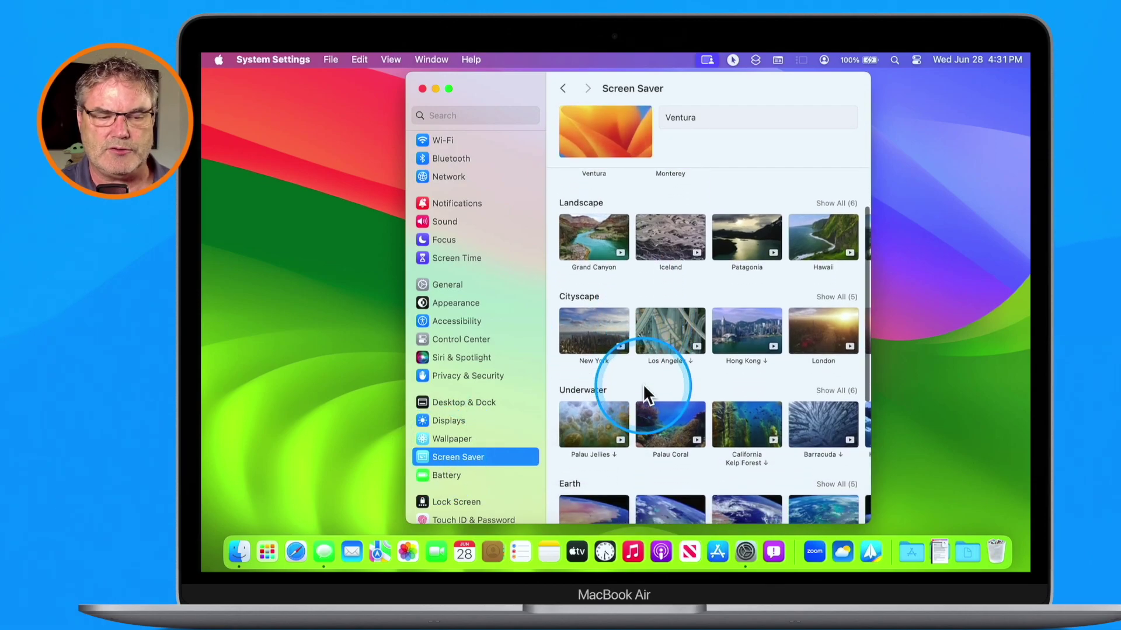
pyautogui.scroll(-2, 643, 383)
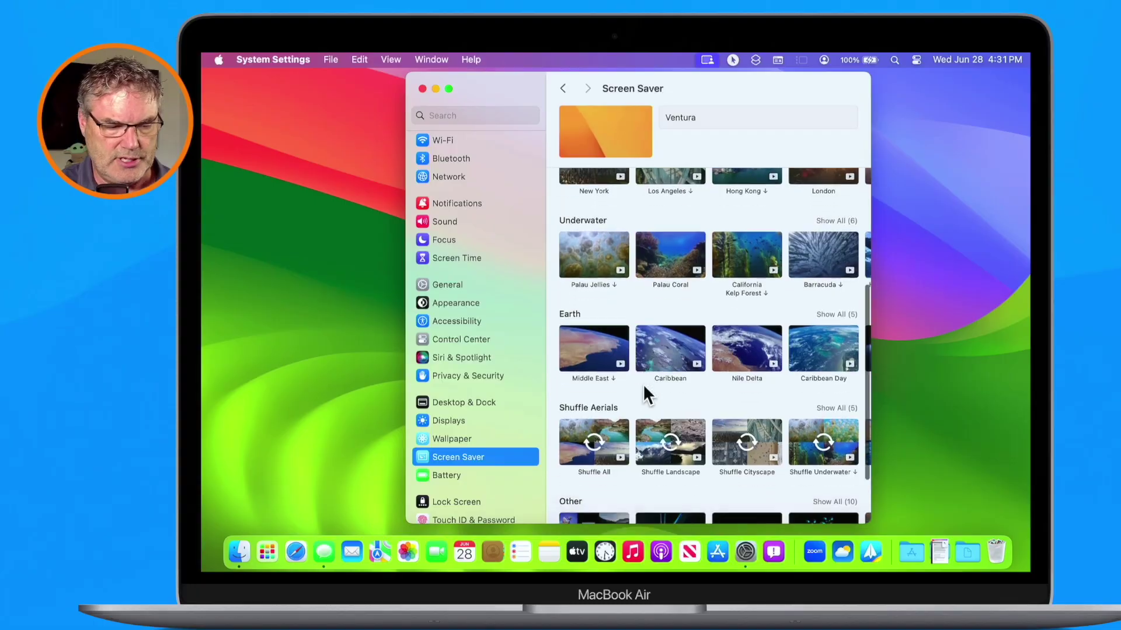
pyautogui.scroll(-3, 644, 388)
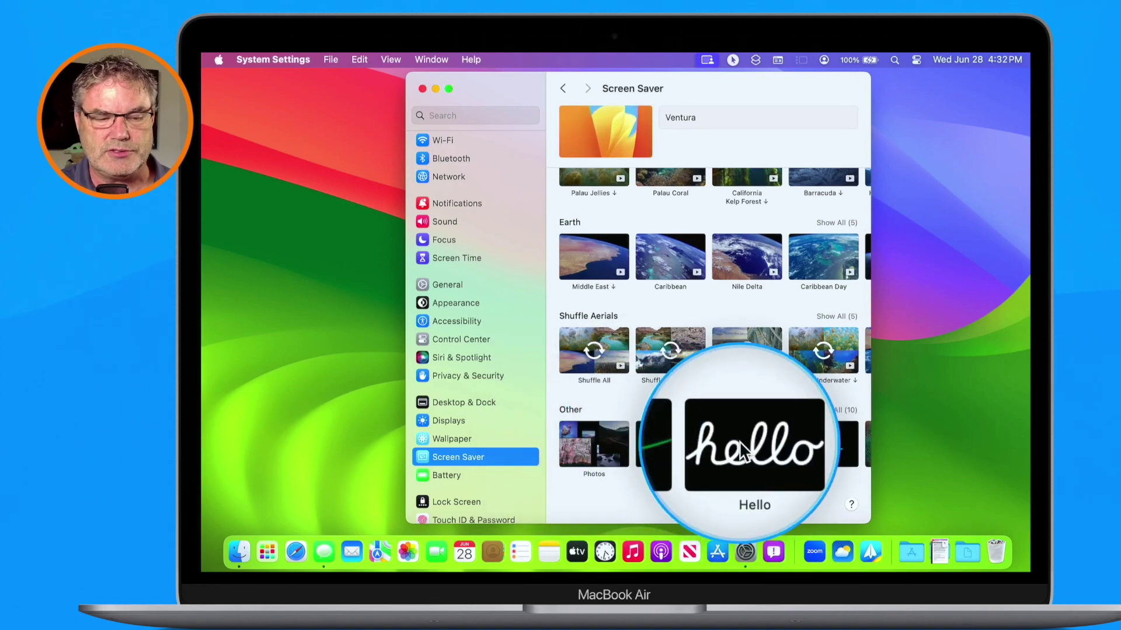
pyautogui.scroll(5, 698, 338)
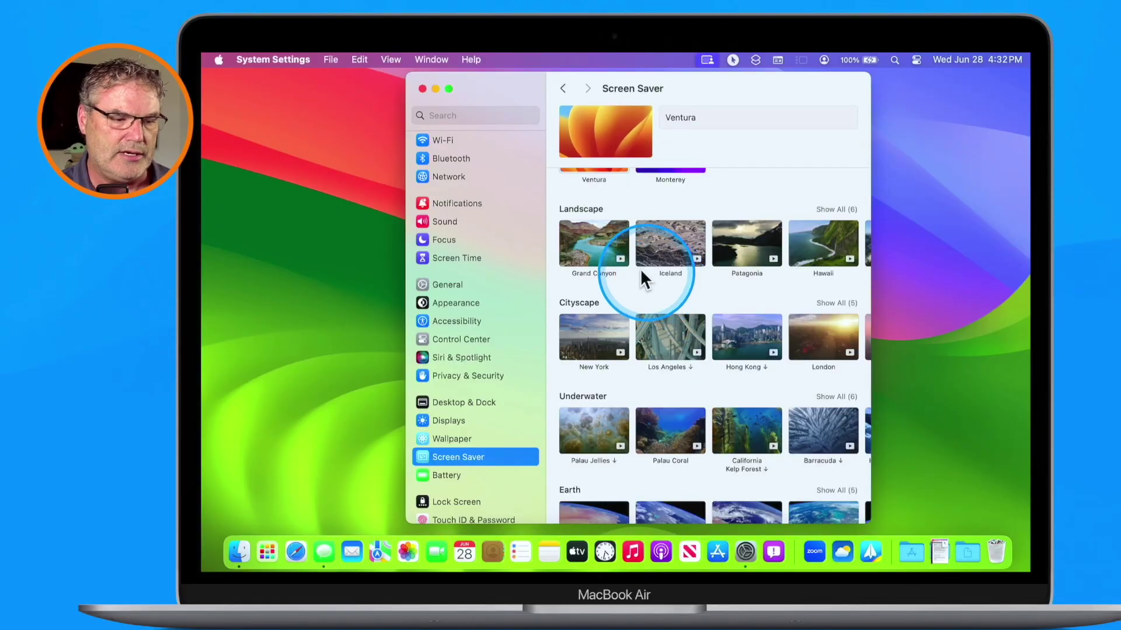
pyautogui.click(593, 244)
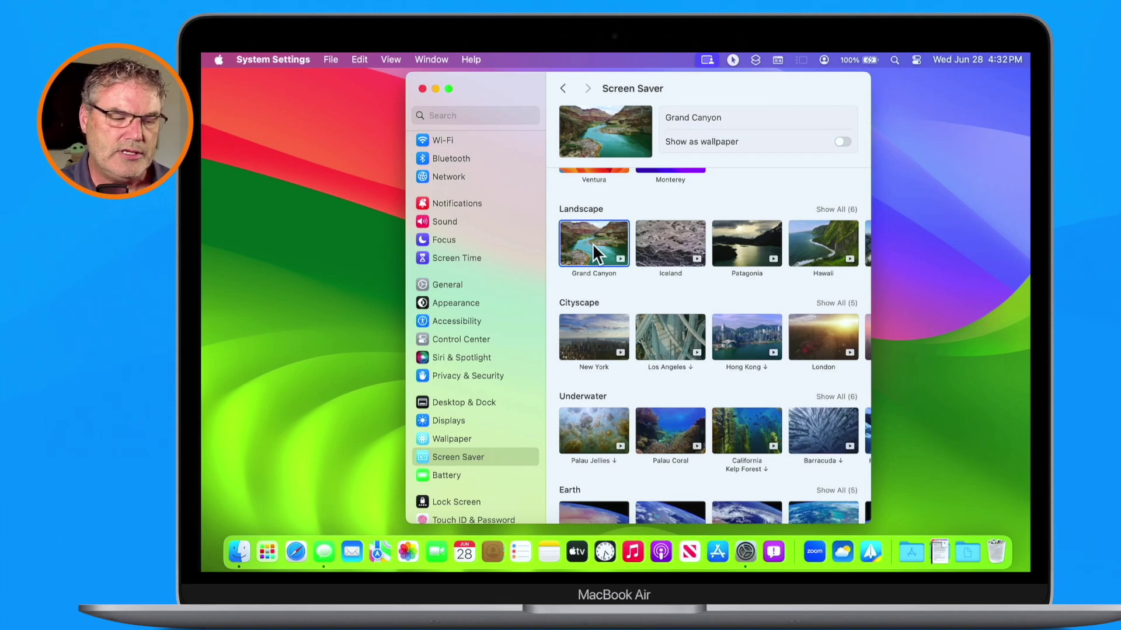
# In Desktop & Dock Hot Corners, set the top-left corner to Start Screen Saver
pyautogui.click(457, 402)
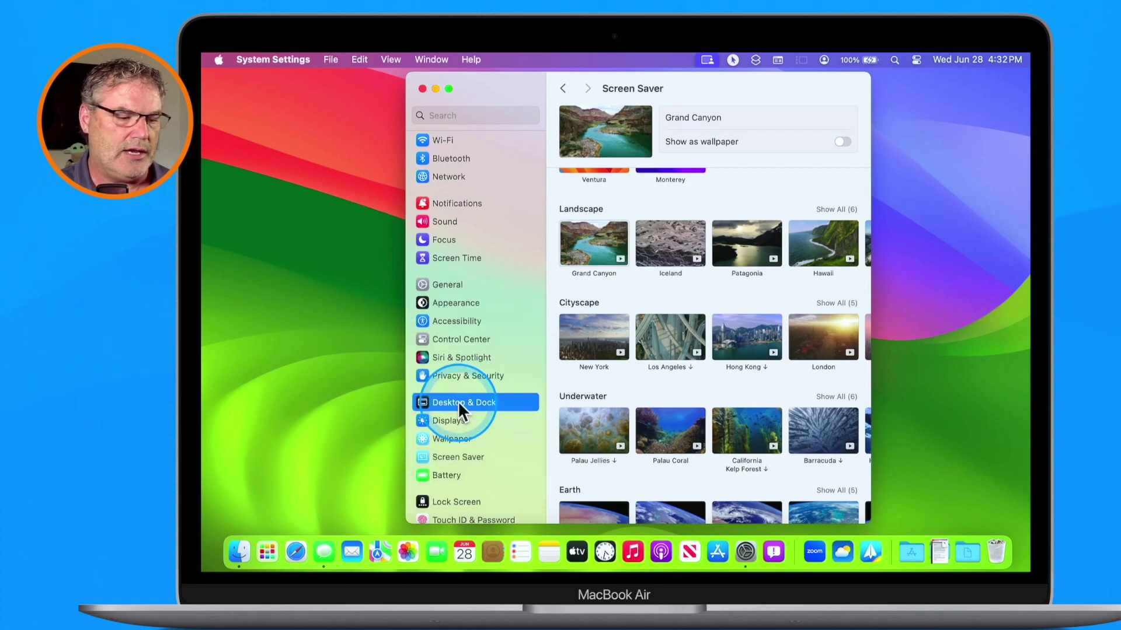
pyautogui.scroll(-2, 716, 393)
pyautogui.scroll(-8, 716, 393)
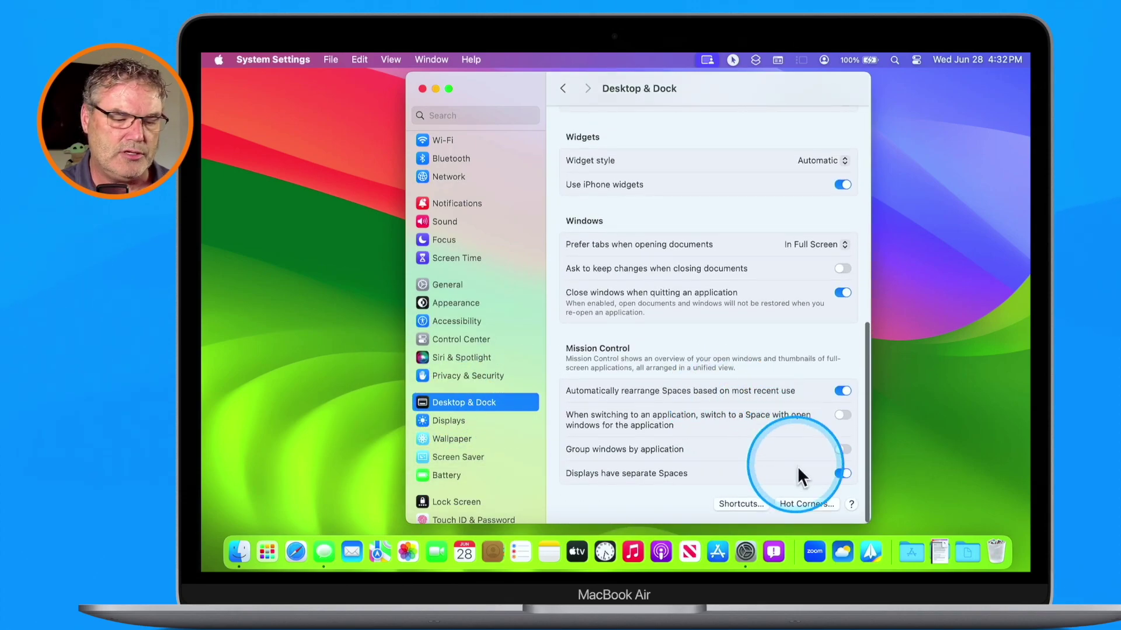
pyautogui.click(805, 504)
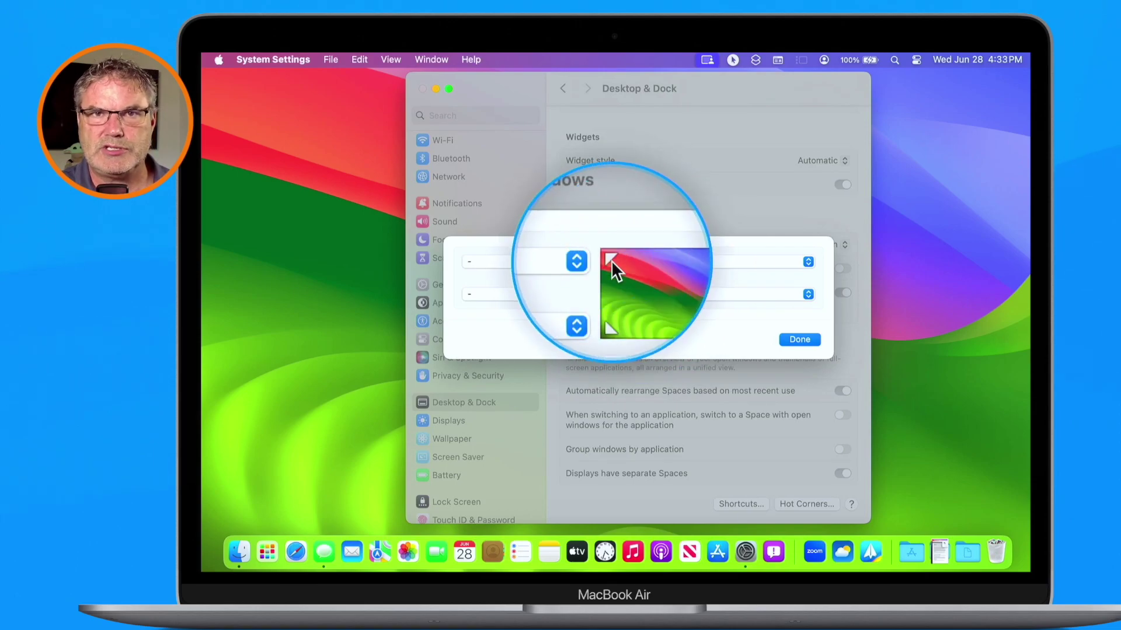
pyautogui.click(531, 260)
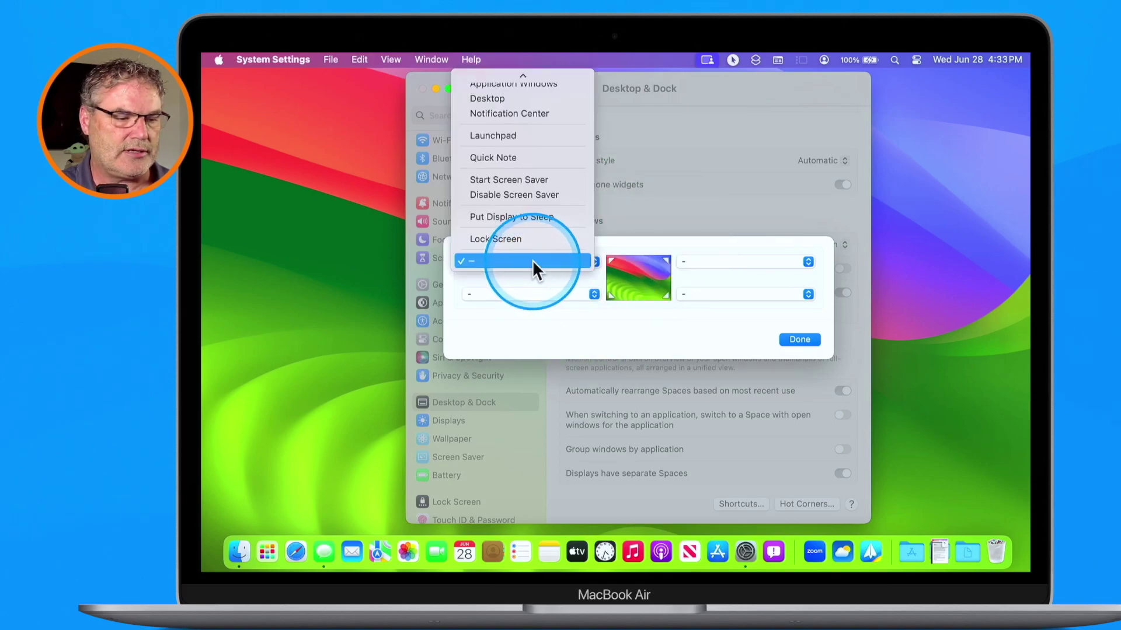
pyautogui.click(495, 180)
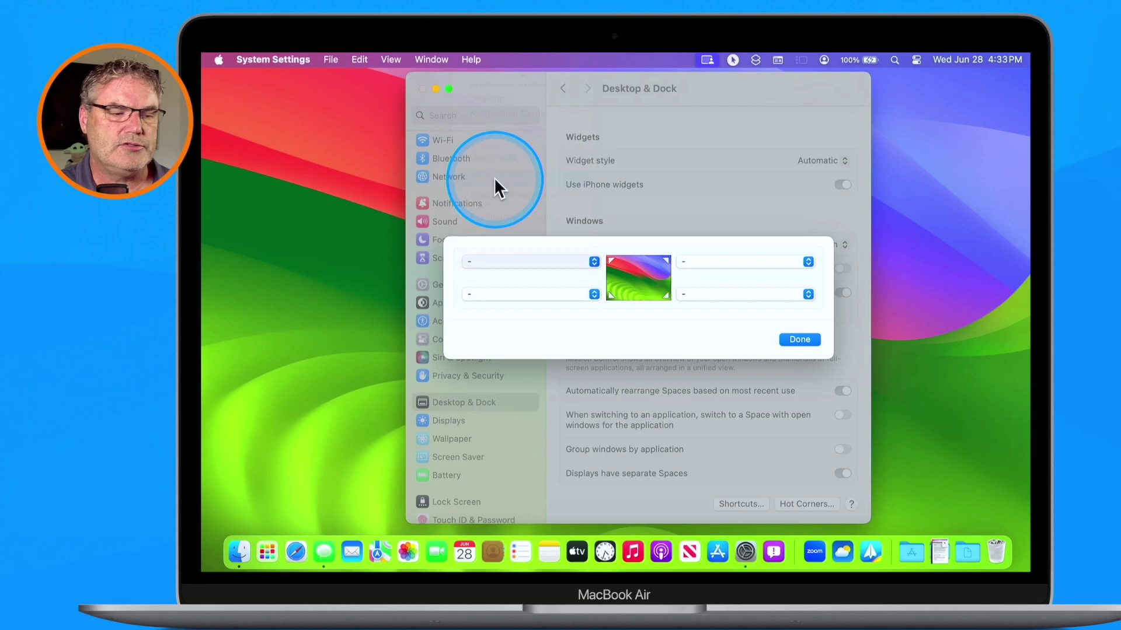
pyautogui.click(794, 337)
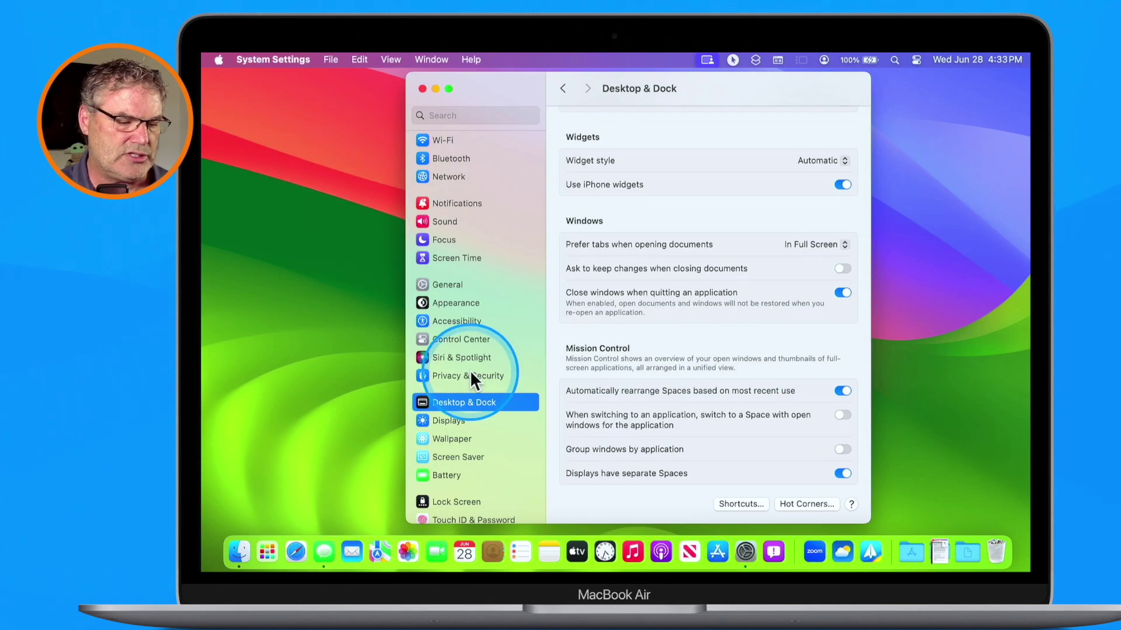
pyautogui.scroll(-2, 475, 409)
# Keep Grand Canyon selected and preview it using the top-left hot corner
pyautogui.click(456, 433)
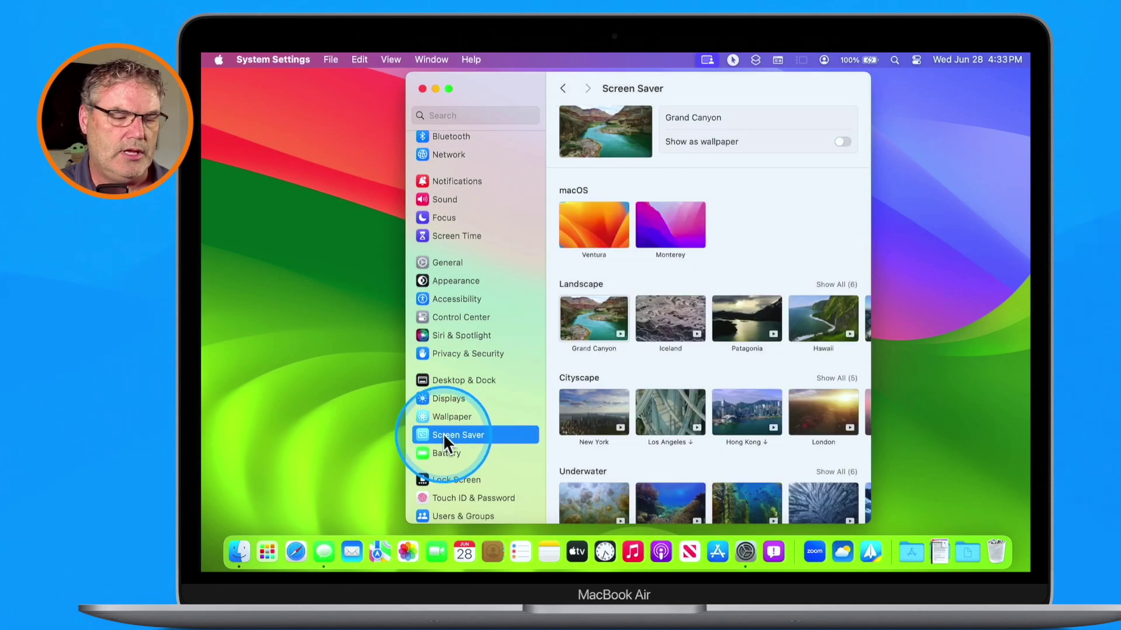
pyautogui.click(590, 321)
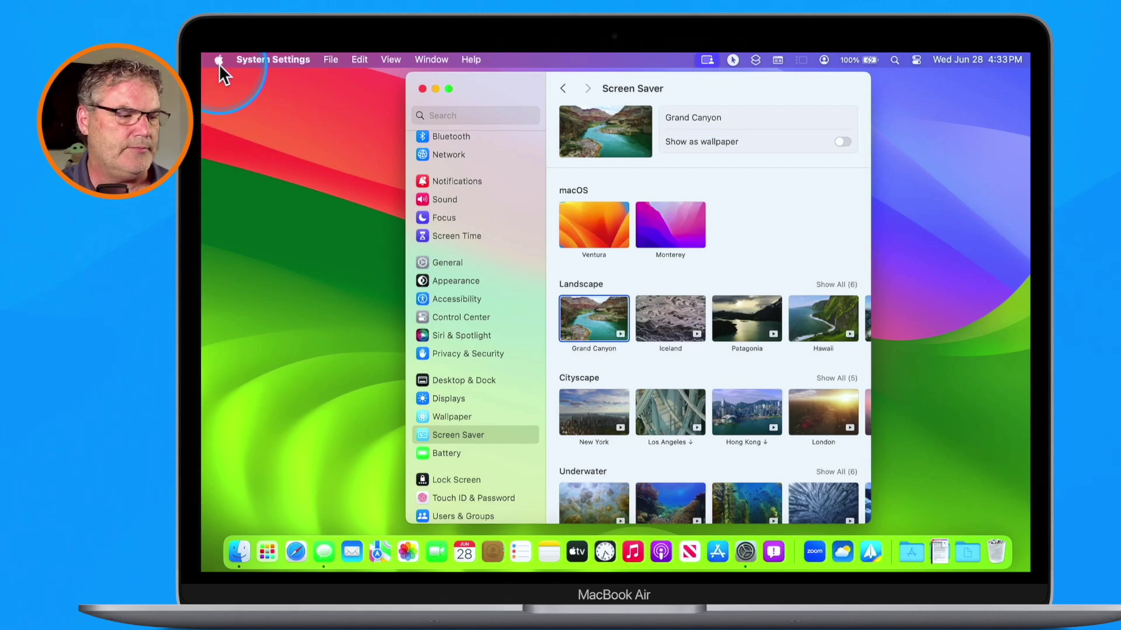
pyautogui.moveTo(201, 53)
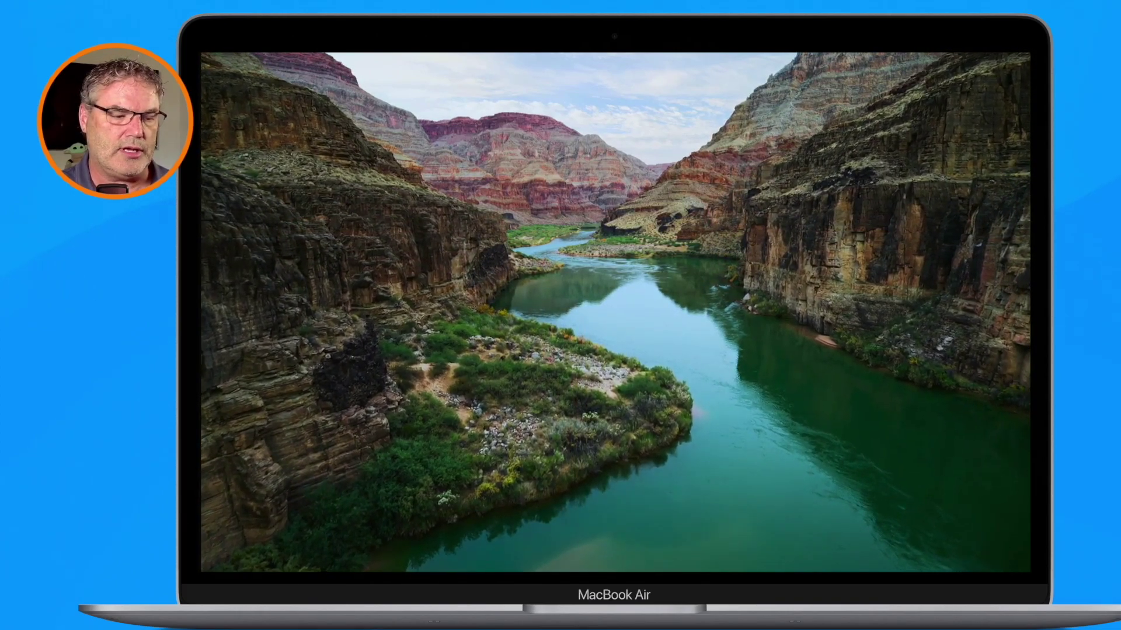
pyautogui.moveTo(411, 154)
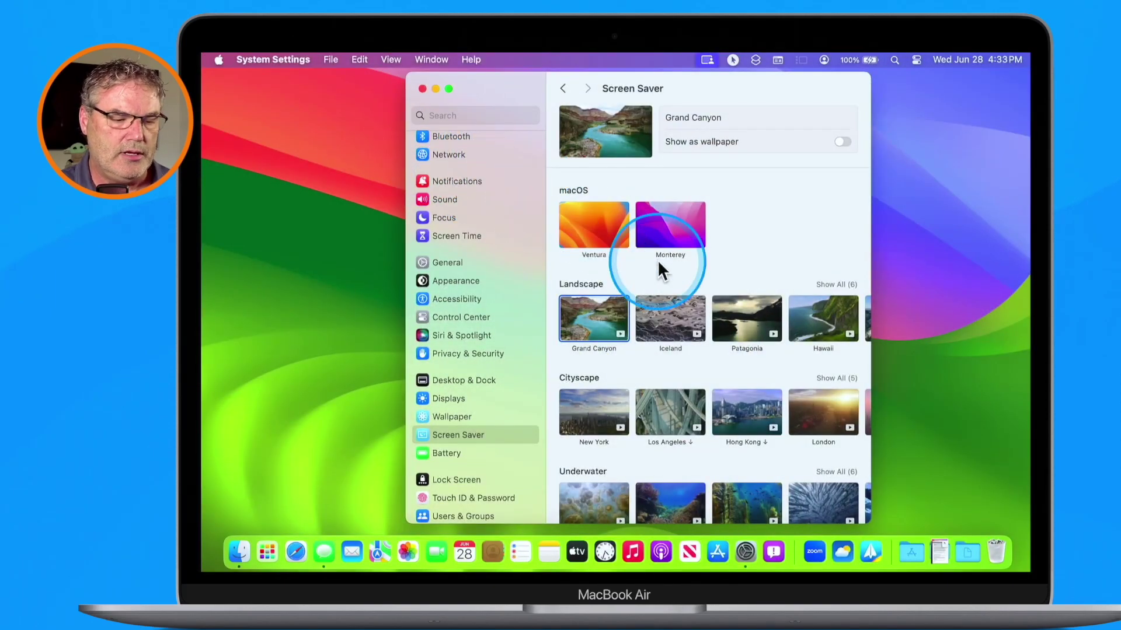
# Choose the New York aerial as the screen saver
pyautogui.scroll(-2, 657, 260)
pyautogui.scroll(-1, 657, 261)
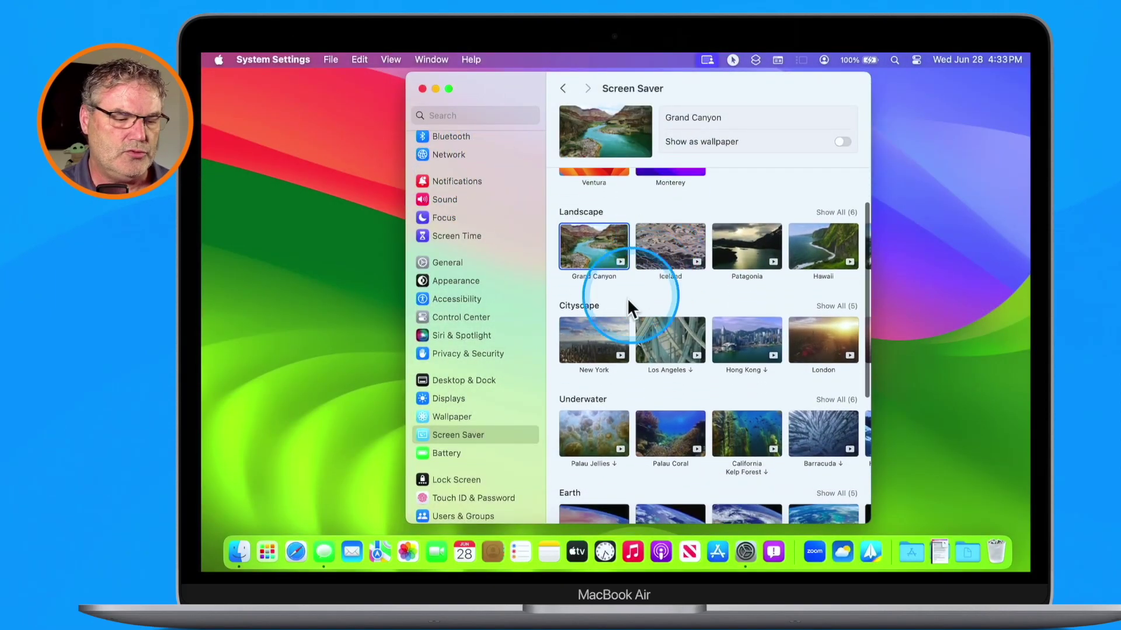
pyautogui.click(589, 341)
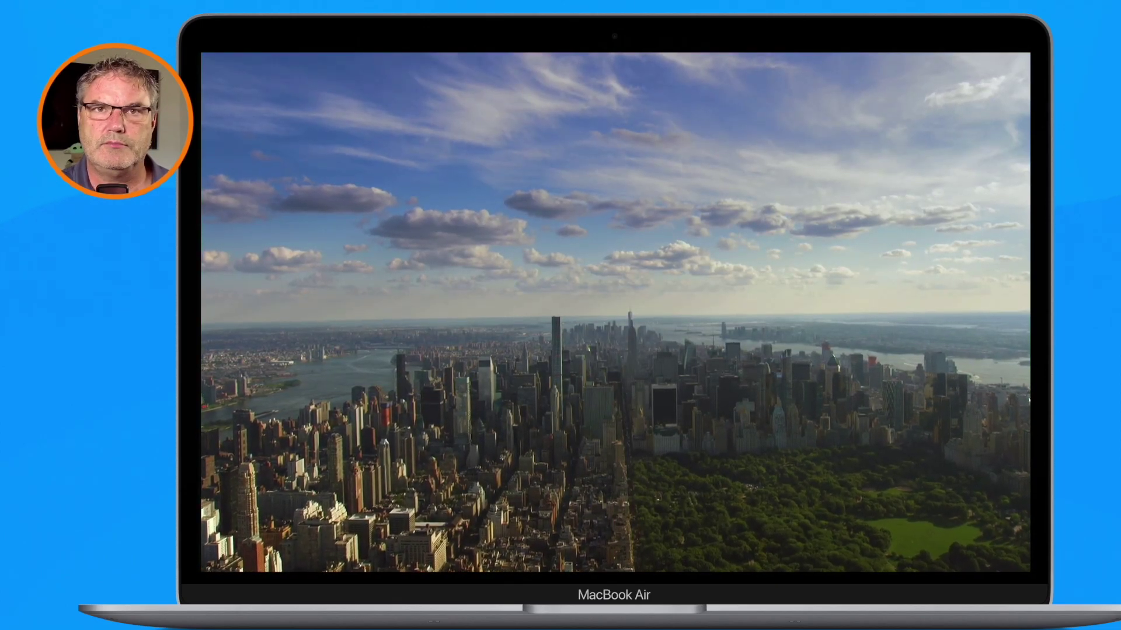
pyautogui.moveTo(409, 160)
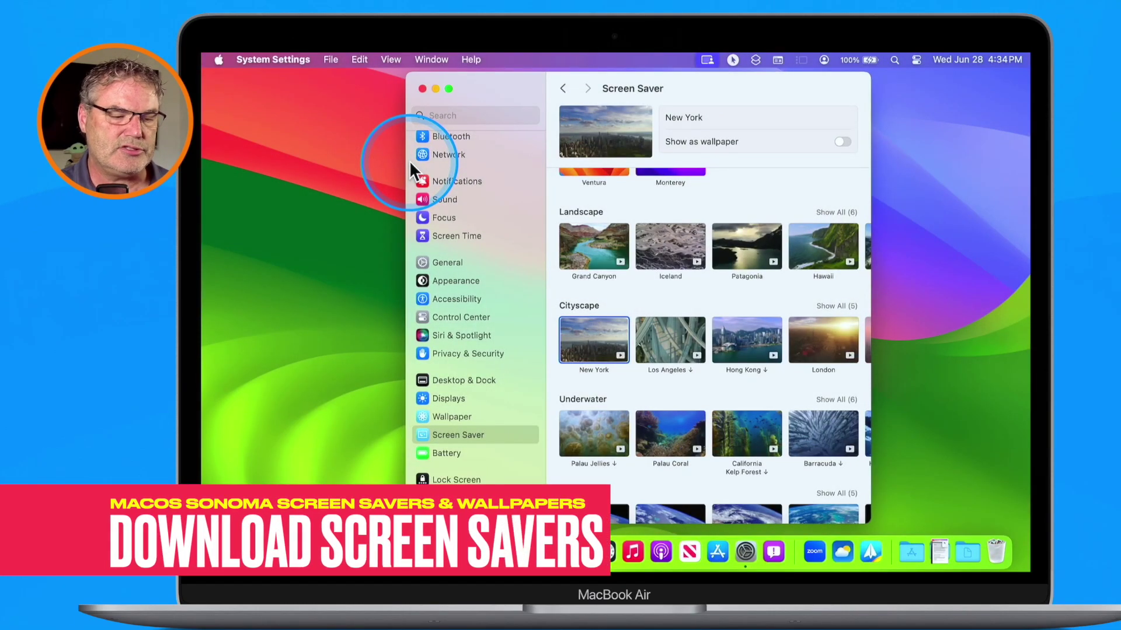
# Cancel the Los Angeles aerial download and choose Palau Coral instead
pyautogui.click(666, 334)
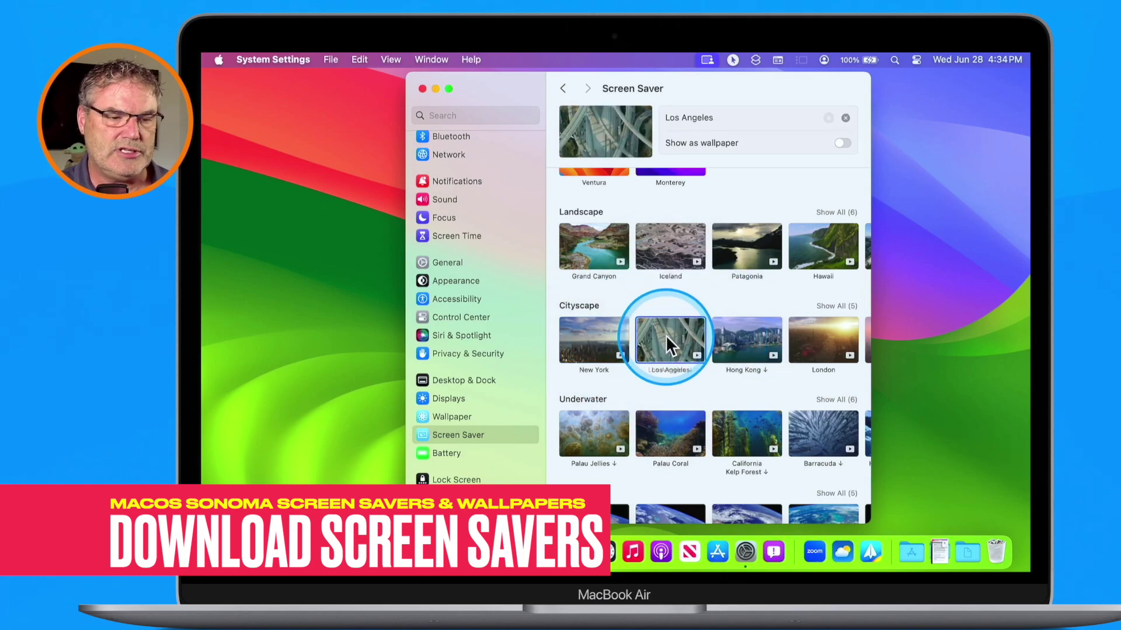
pyautogui.click(829, 120)
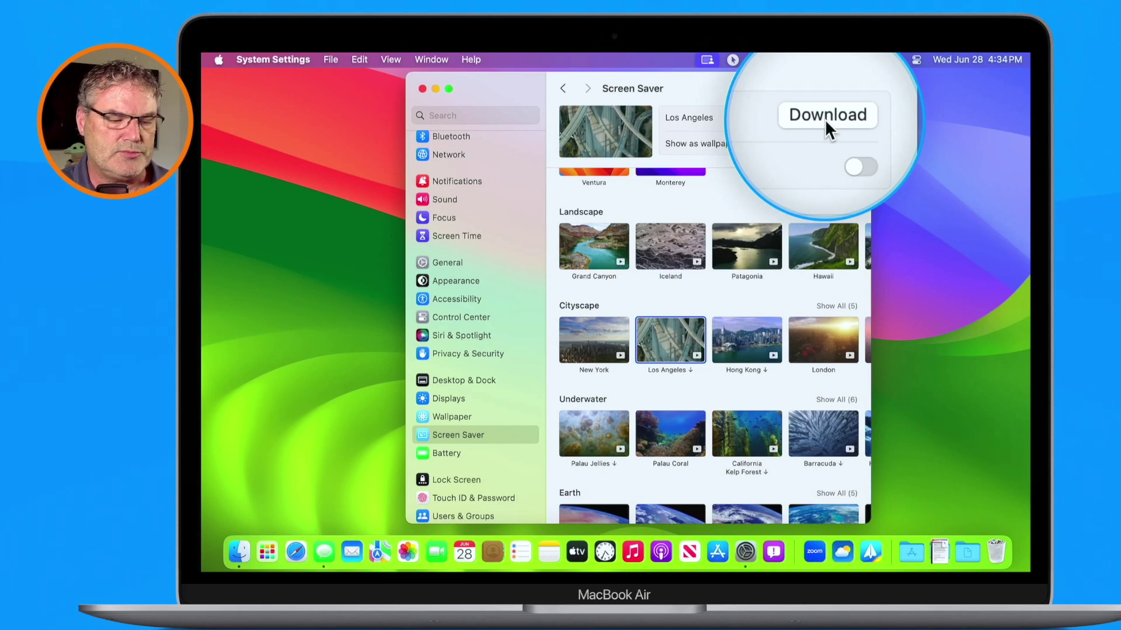
pyautogui.click(670, 431)
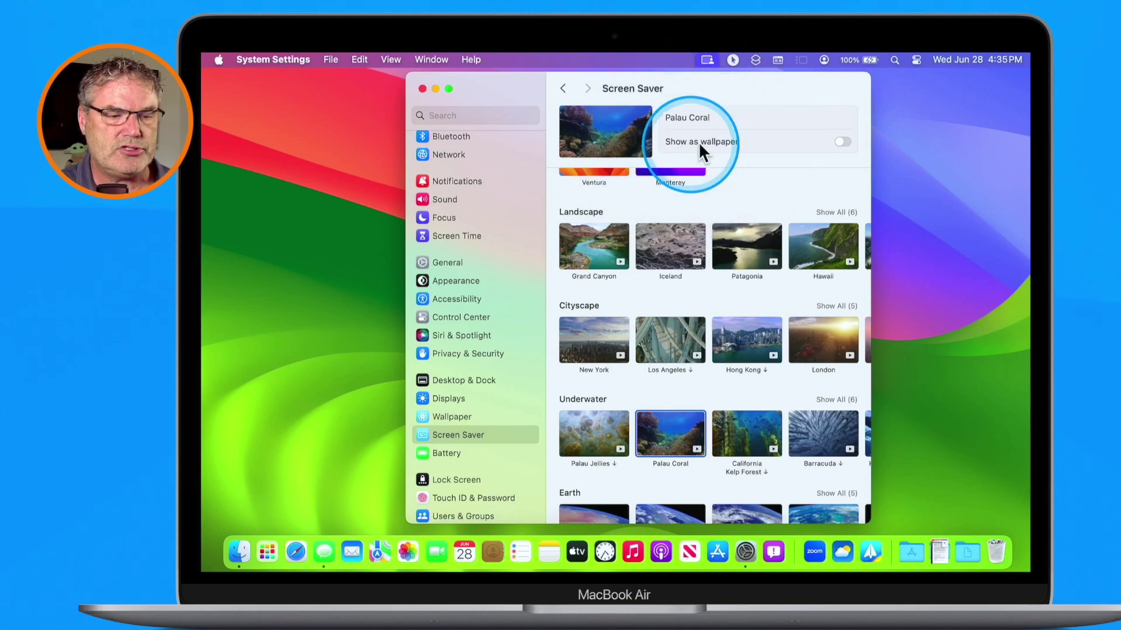
# Turn on Show as wallpaper for Palau Coral, check the desktop, and close System Settings
pyautogui.click(842, 141)
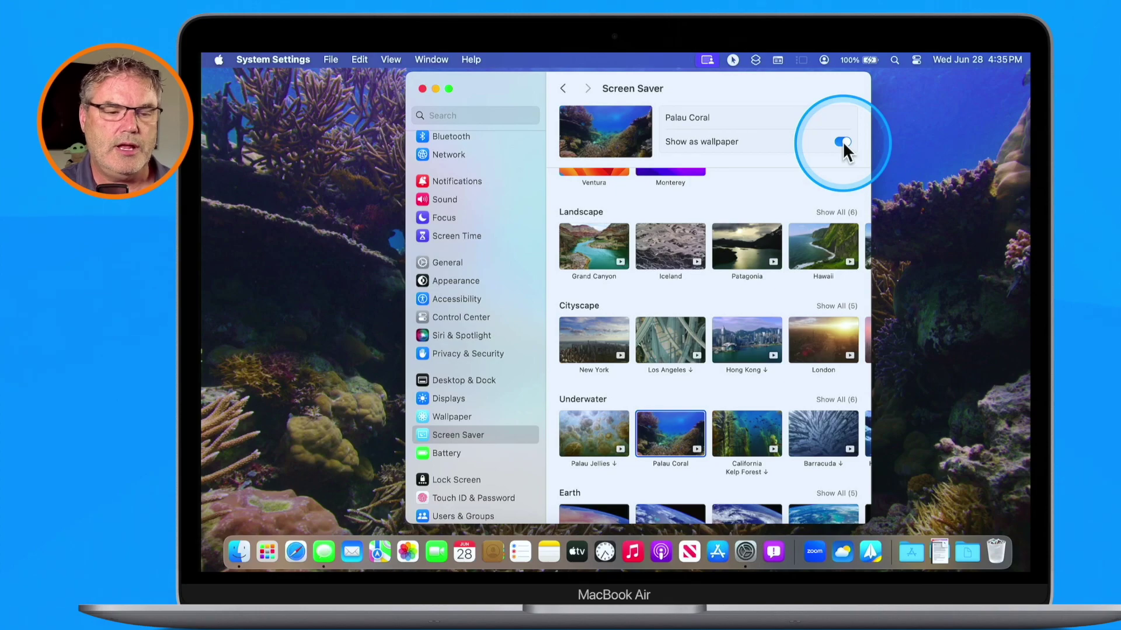
pyautogui.moveTo(500, 106); pyautogui.dragTo(464, 462)
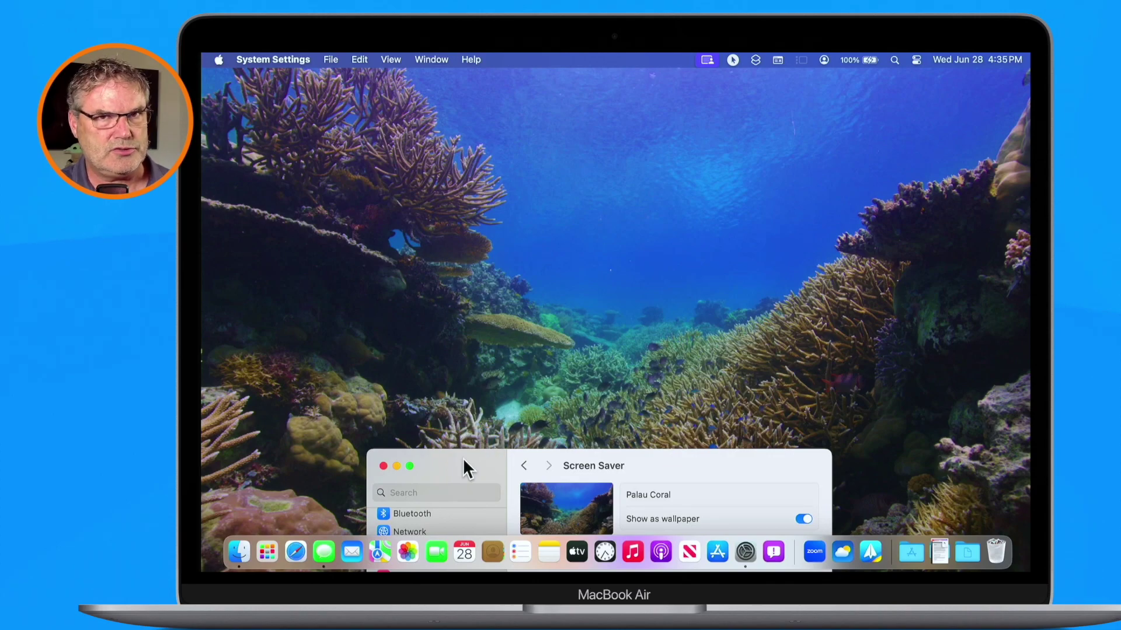
pyautogui.moveTo(463, 461); pyautogui.dragTo(506, 85)
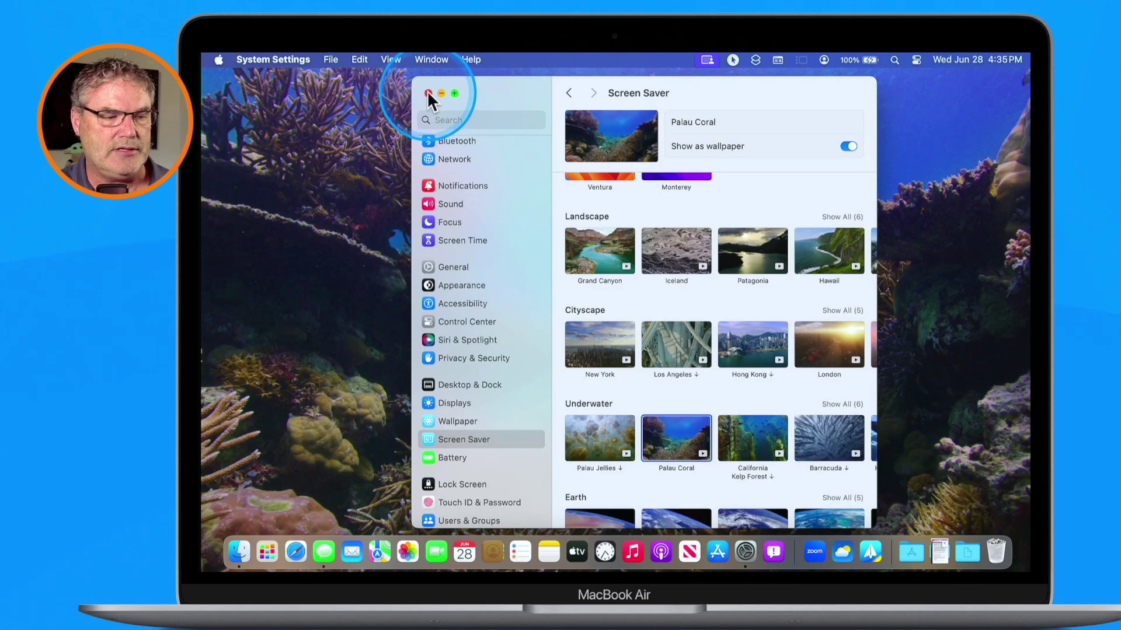
pyautogui.click(429, 94)
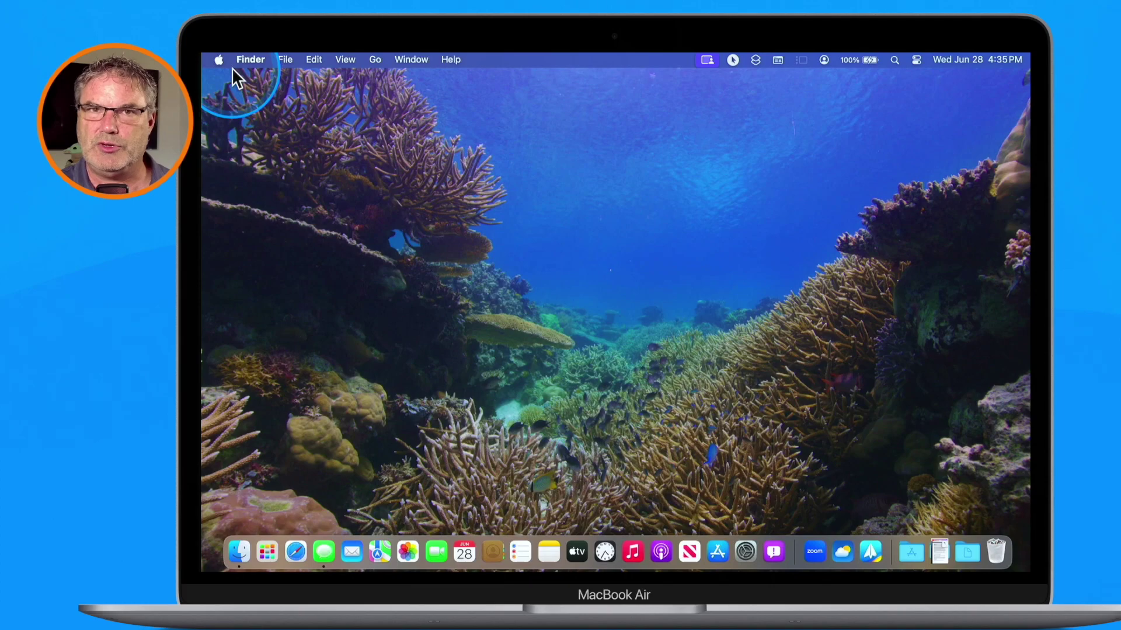
pyautogui.moveTo(203, 54)
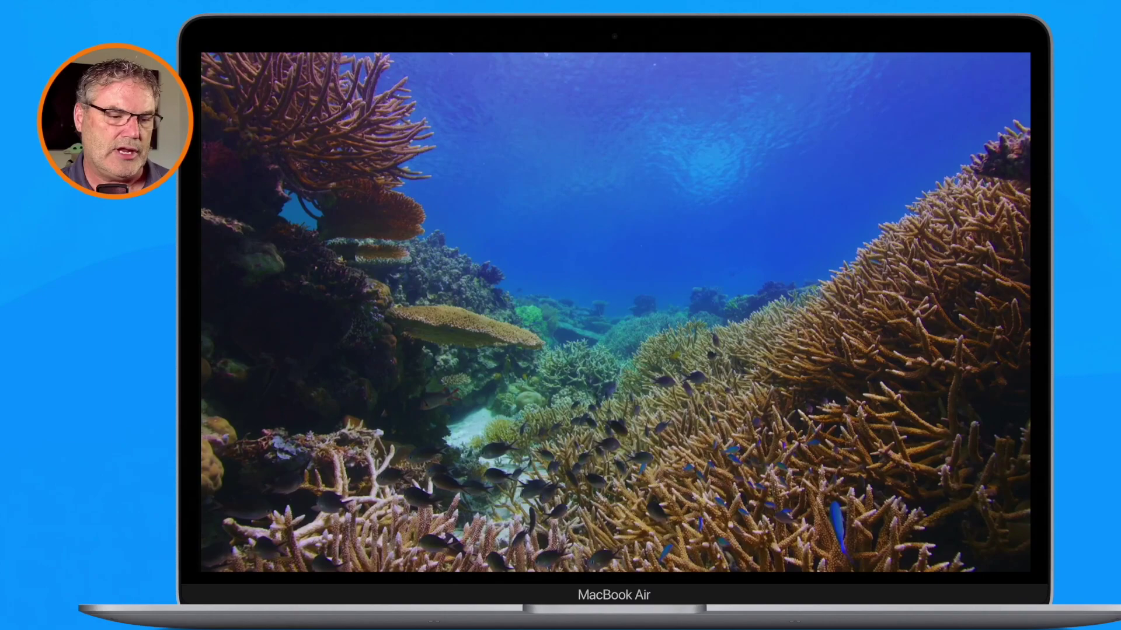
pyautogui.moveTo(358, 126)
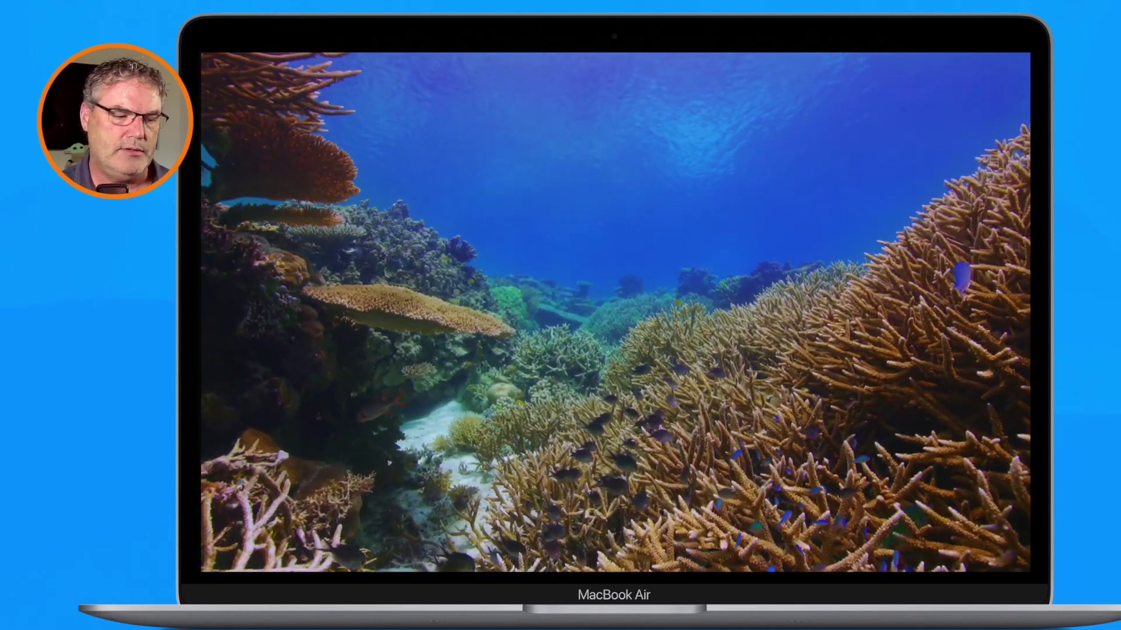
pyautogui.click(387, 72)
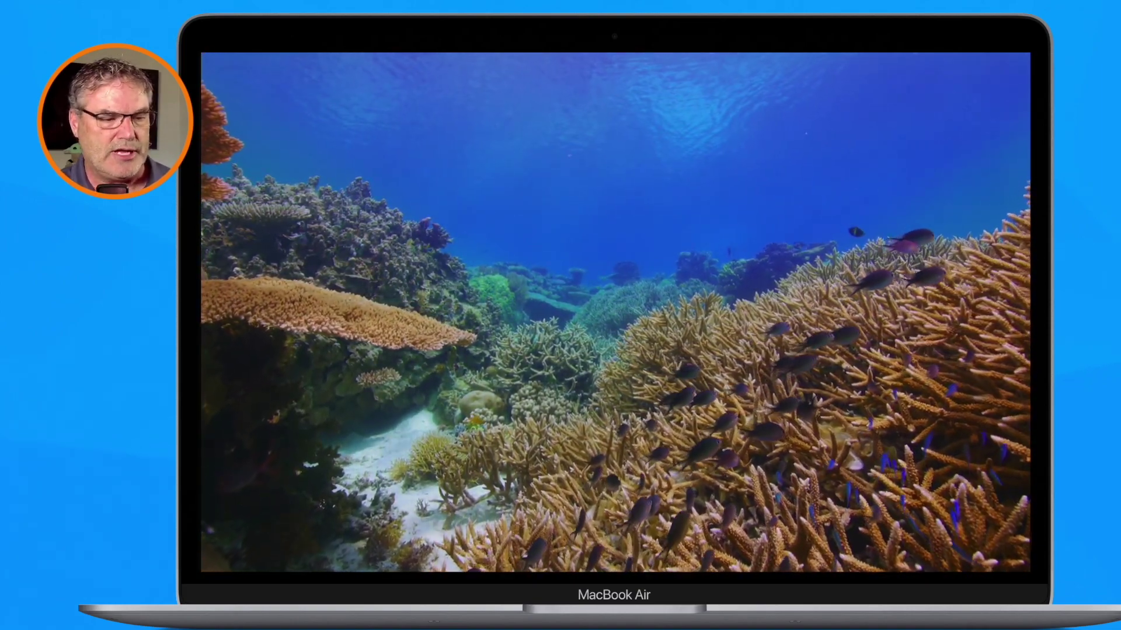
pyautogui.moveTo(380, 223)
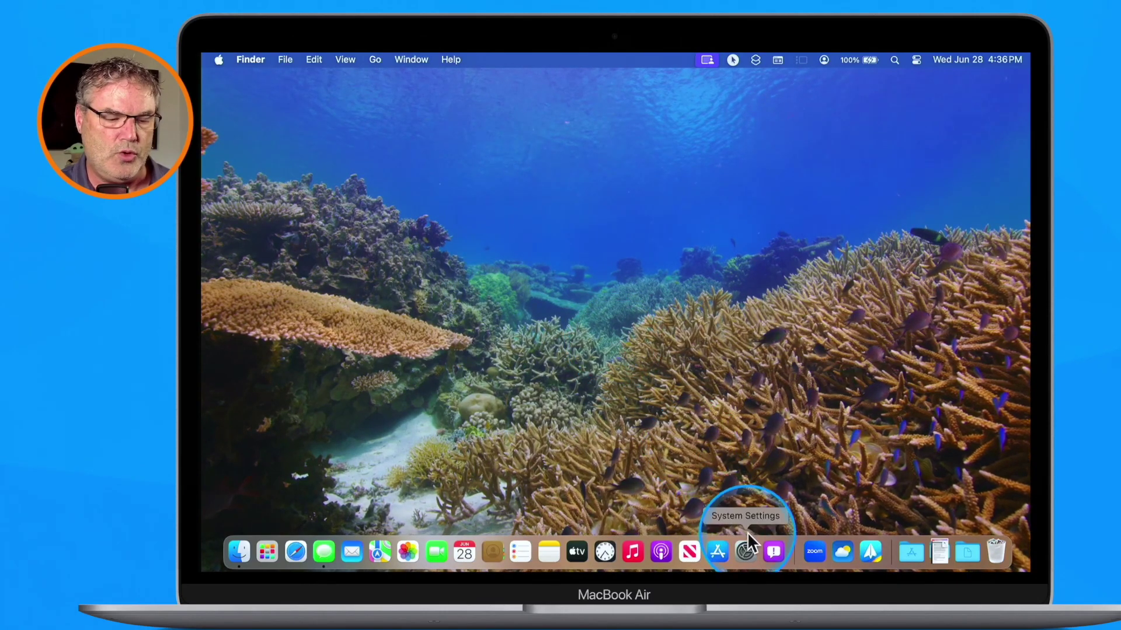
# Pick the New York aerial as screen saver and wallpaper, then close System Settings
pyautogui.click(742, 549)
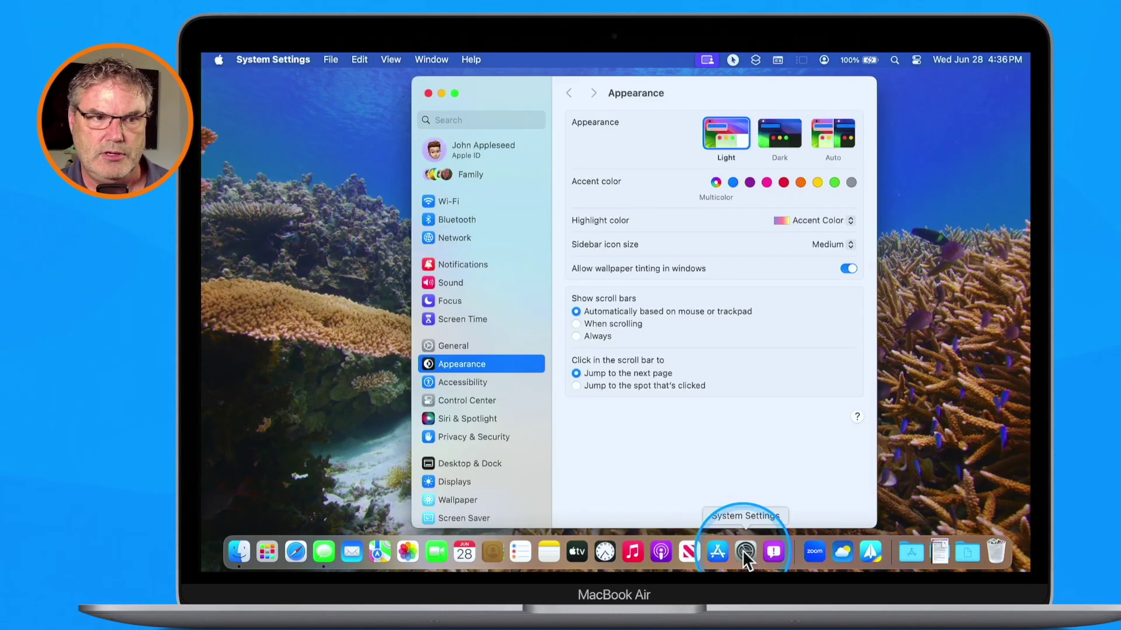
pyautogui.click(692, 387)
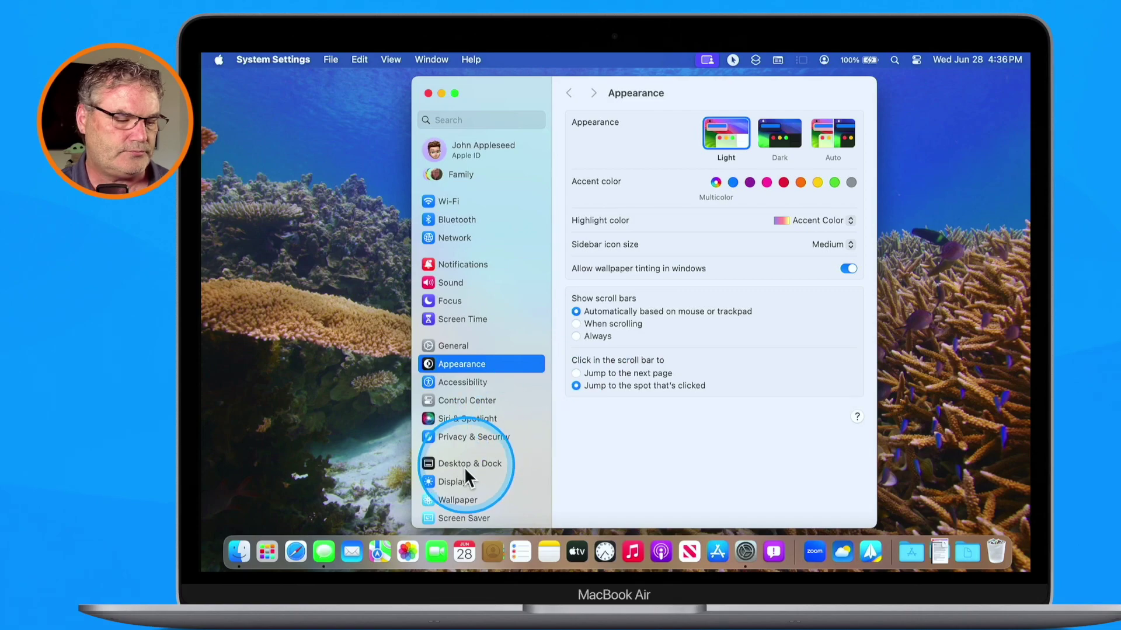
pyautogui.click(450, 499)
pyautogui.click(451, 517)
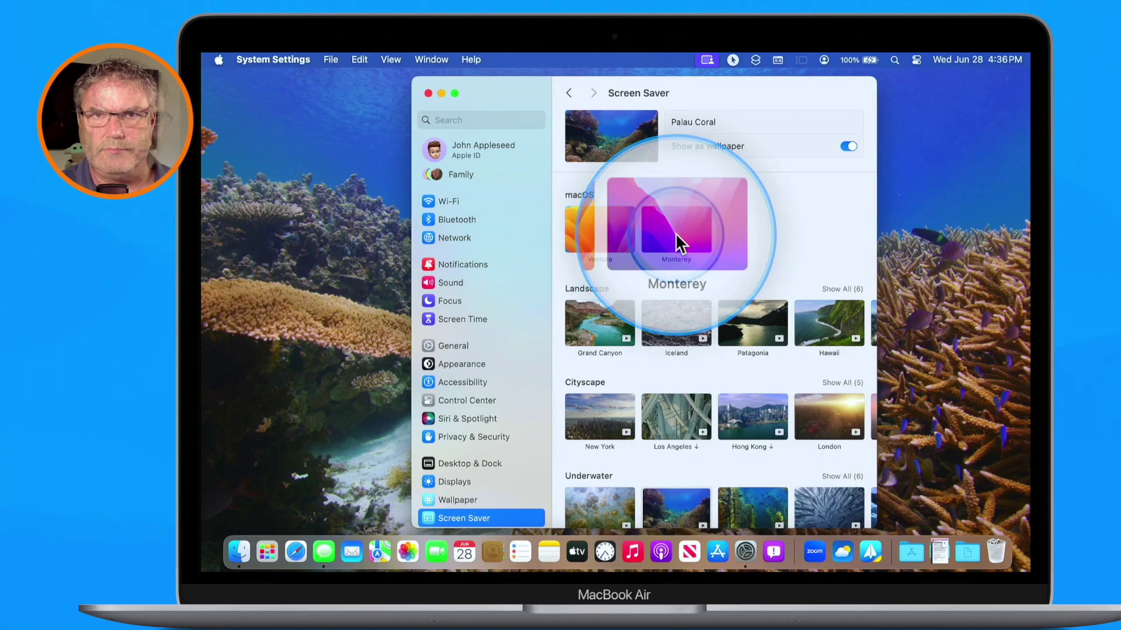
pyautogui.click(598, 415)
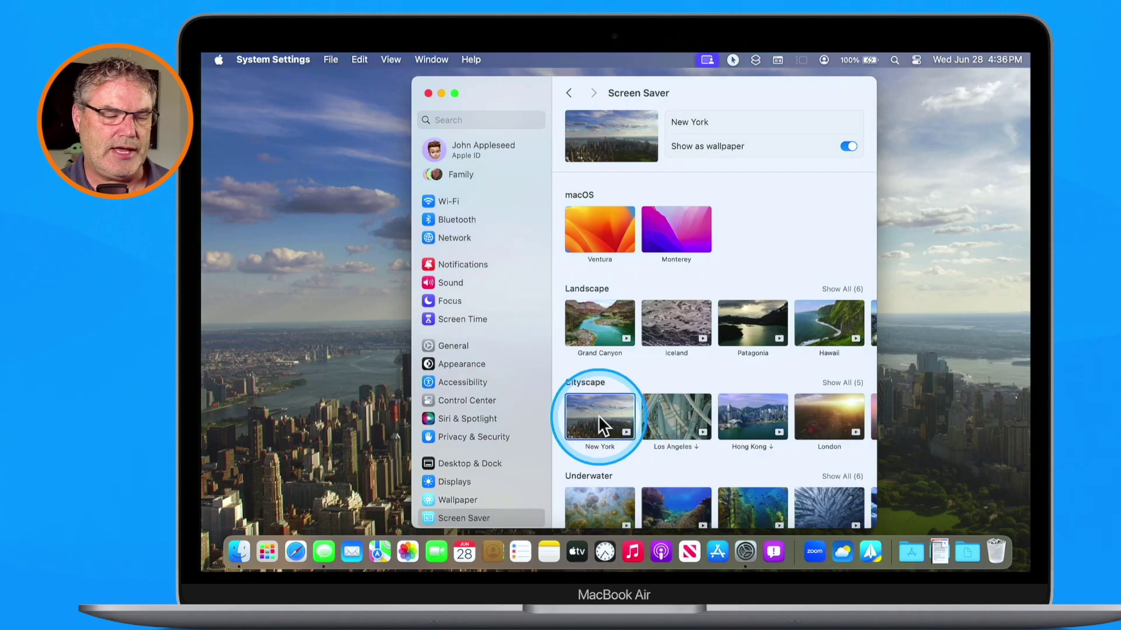
pyautogui.click(428, 93)
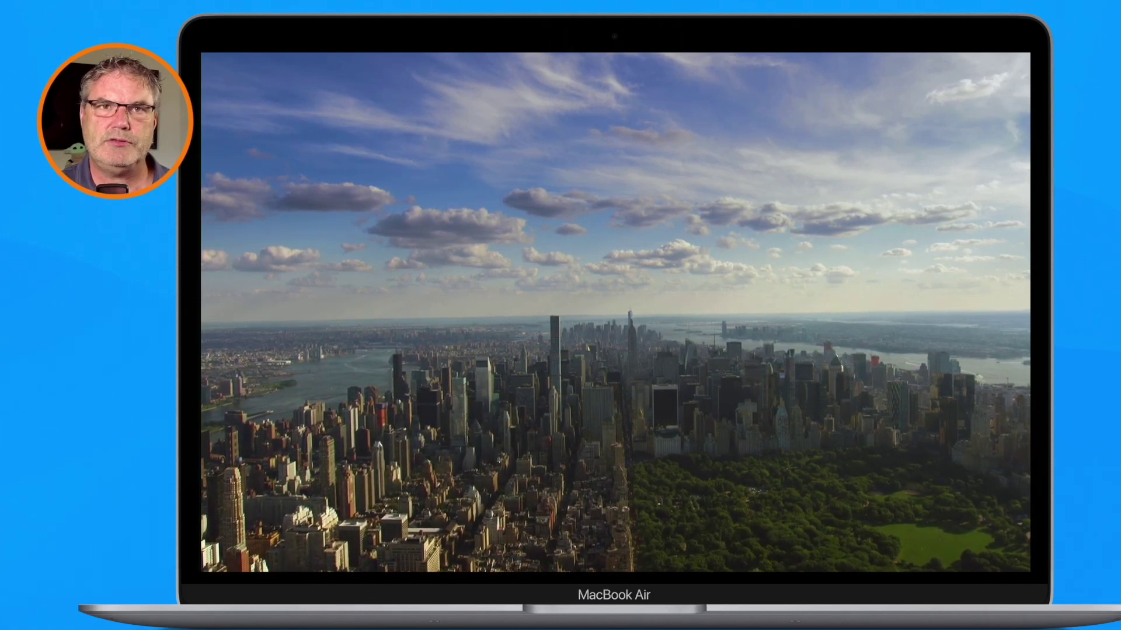
pyautogui.moveTo(333, 138)
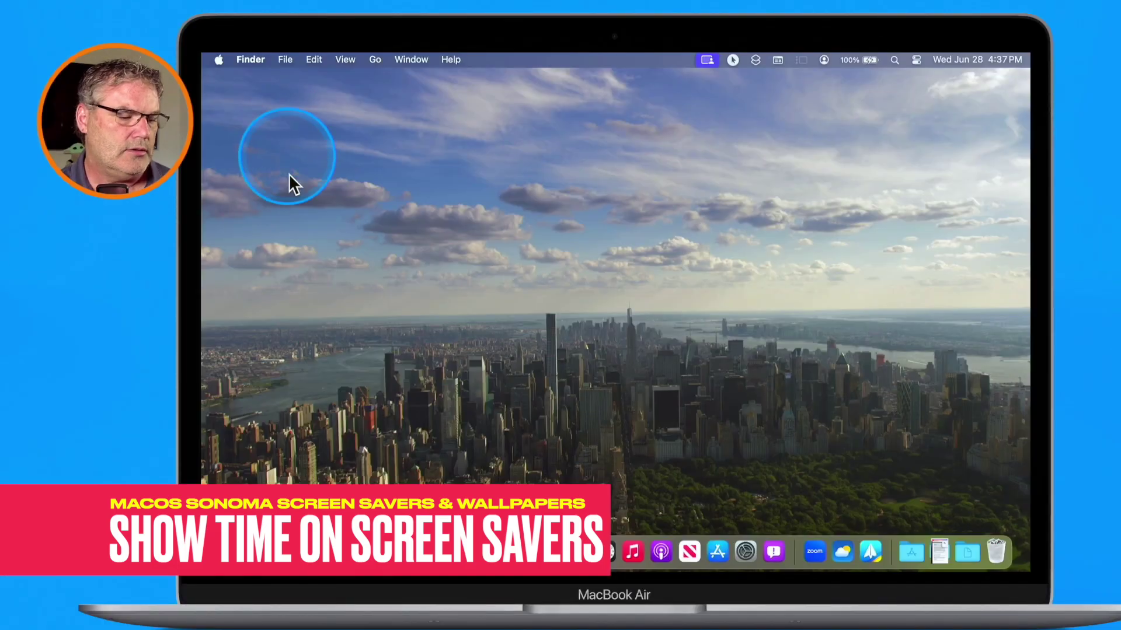
# Select Palau Coral under Underwater in Screen Saver settings, then close the window
pyautogui.click(744, 550)
pyautogui.scroll(-3, 481, 403)
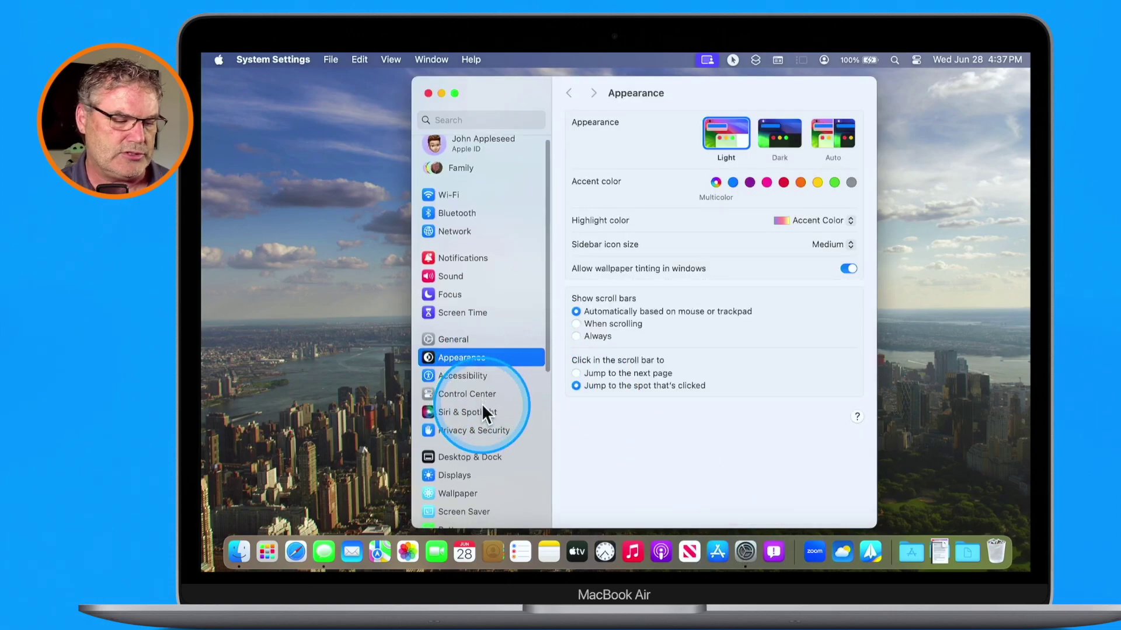
pyautogui.click(451, 448)
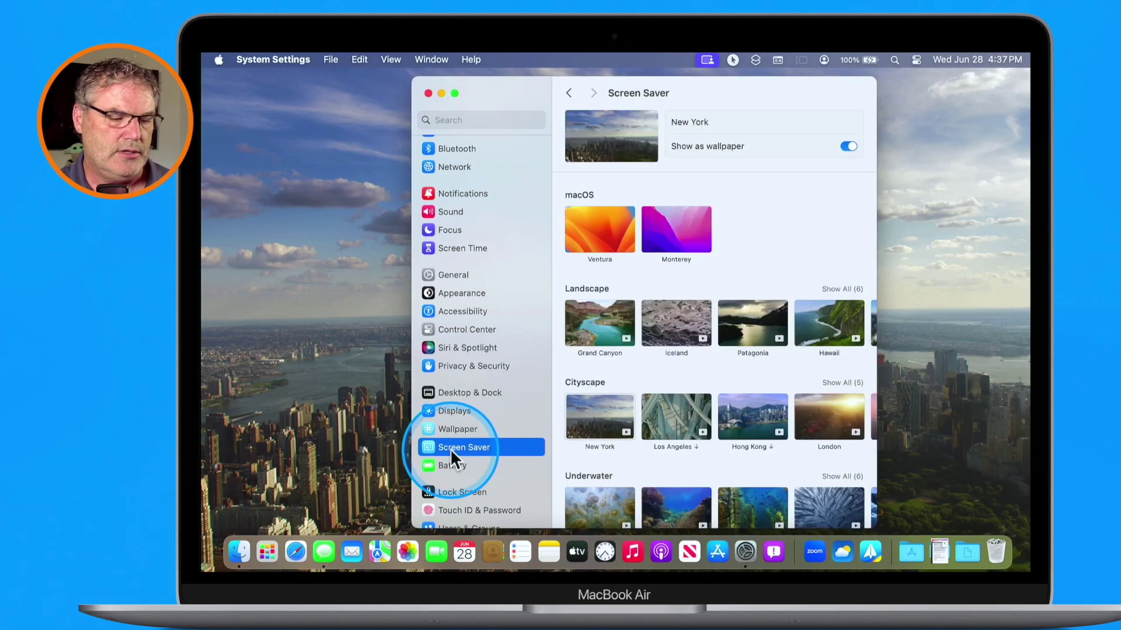
pyautogui.click(669, 499)
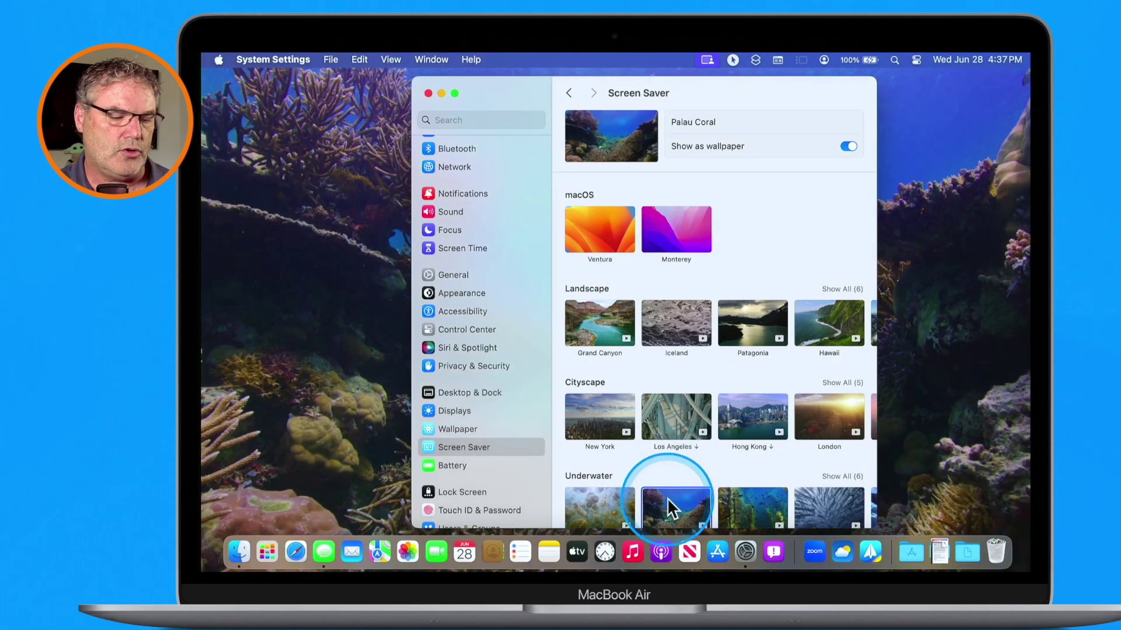
pyautogui.click(428, 93)
pyautogui.moveTo(203, 54)
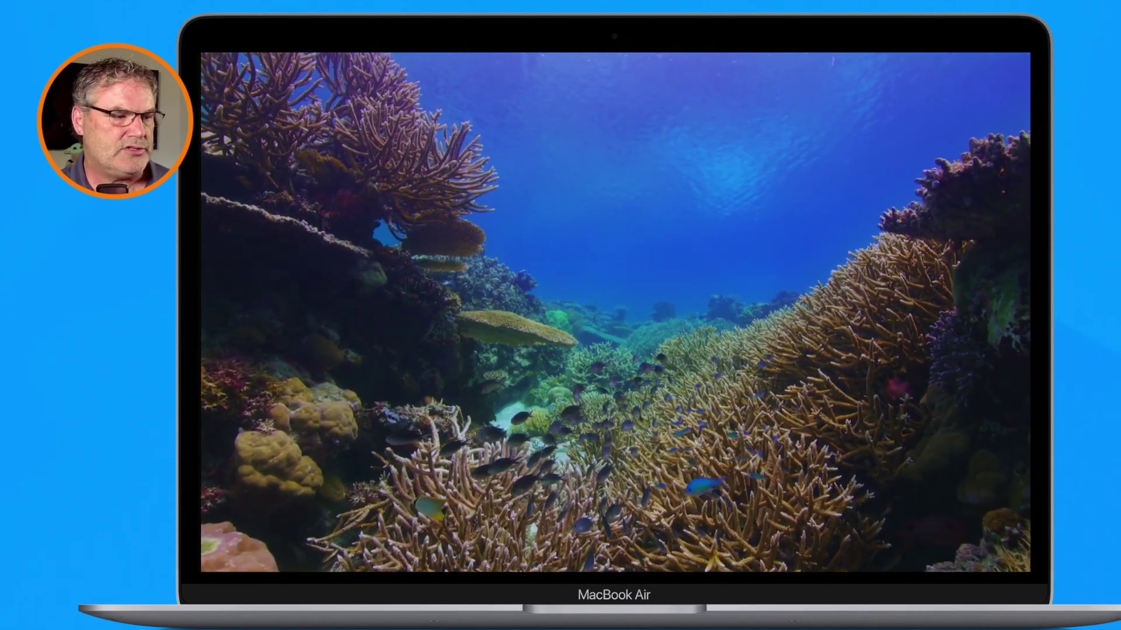
pyautogui.moveTo(493, 146)
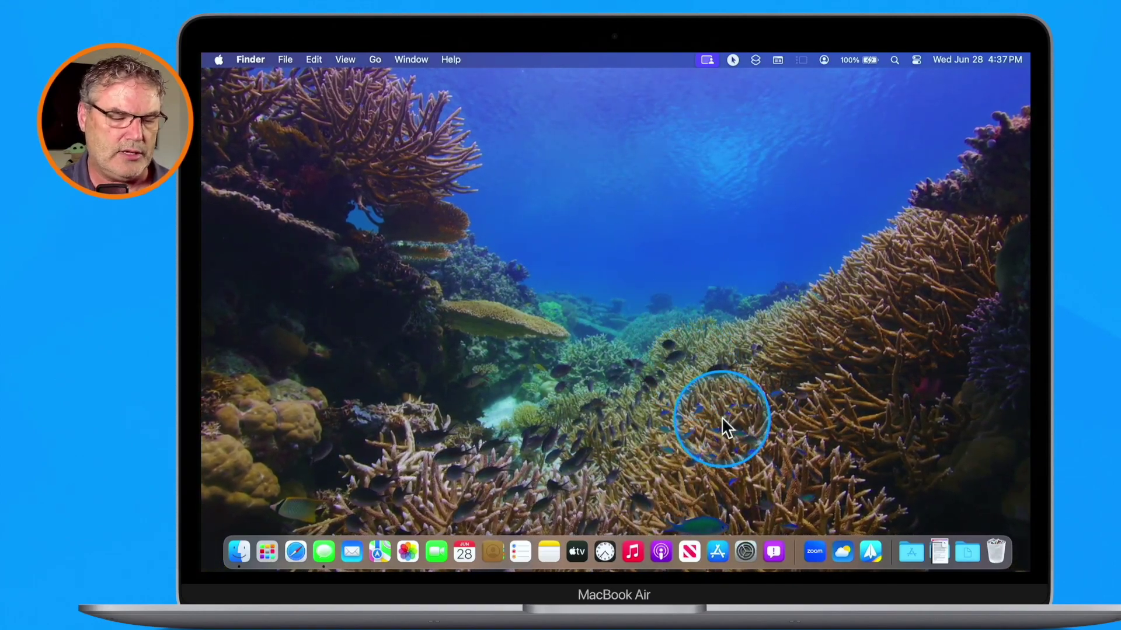
# On the Lock Screen page, set Show large clock to On Screen Saver and Lock Screen
pyautogui.click(743, 548)
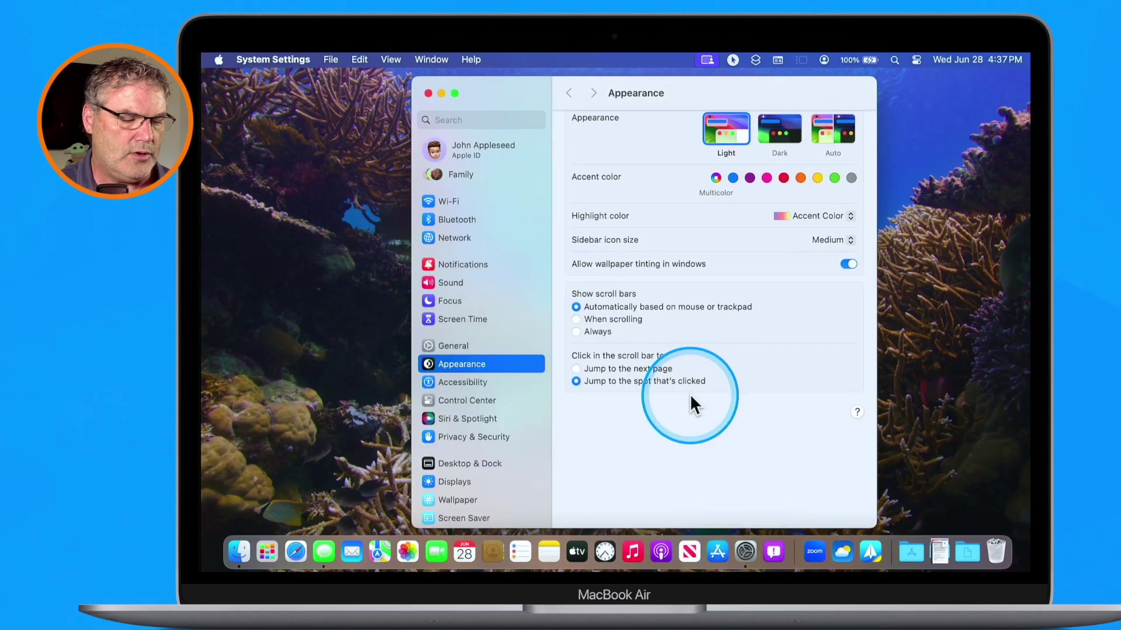
pyautogui.scroll(-4, 487, 388)
pyautogui.scroll(-1, 487, 390)
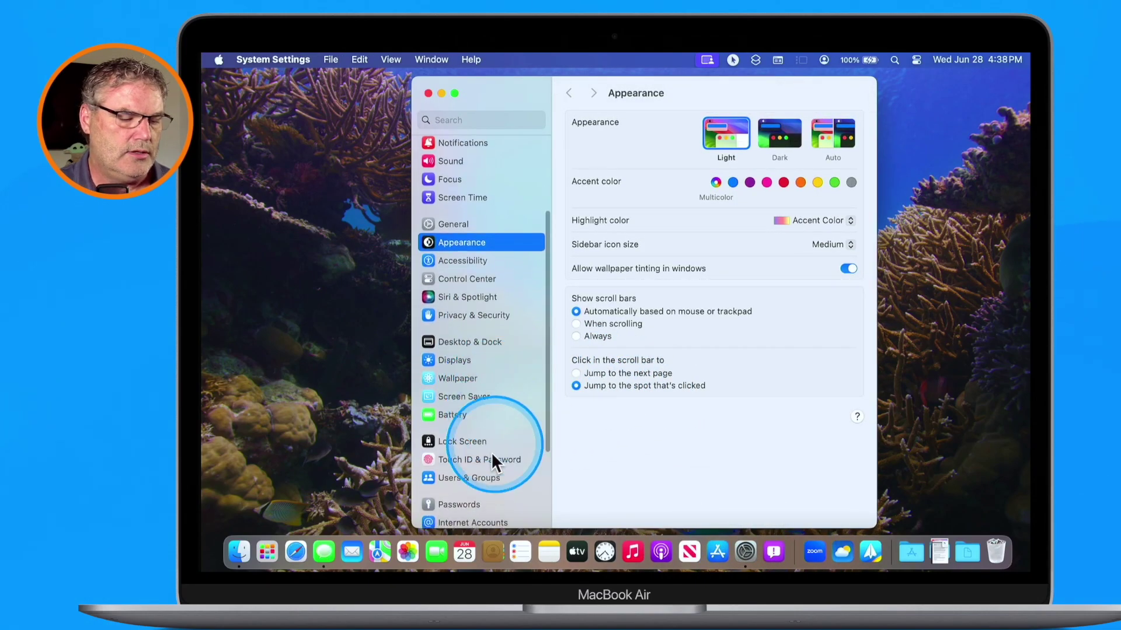
pyautogui.click(451, 441)
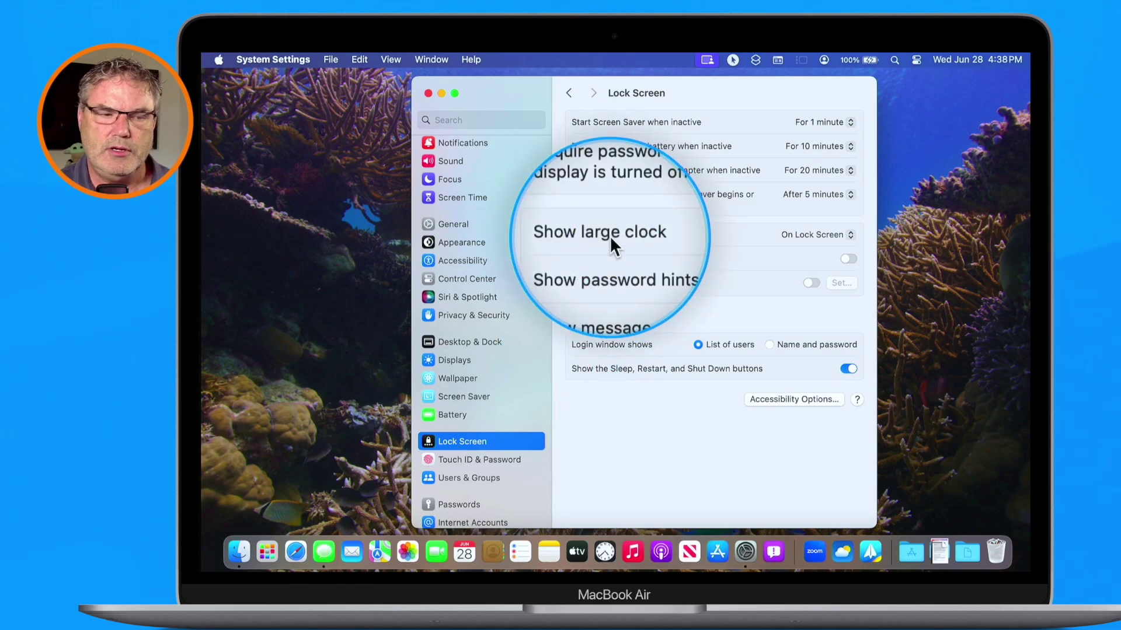
pyautogui.click(822, 233)
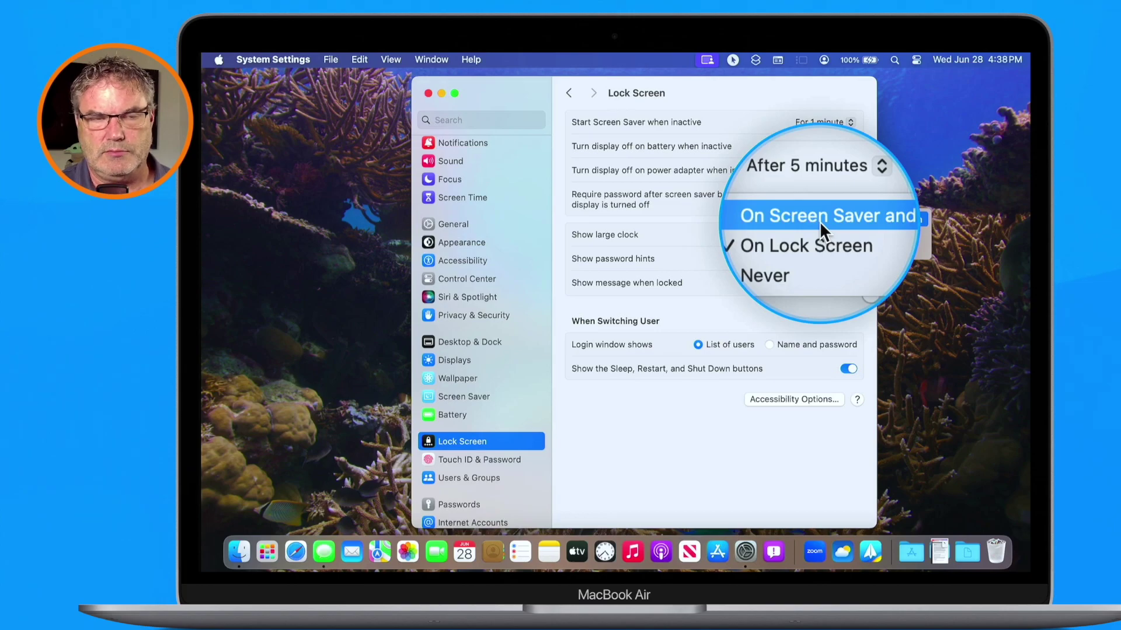
pyautogui.click(819, 224)
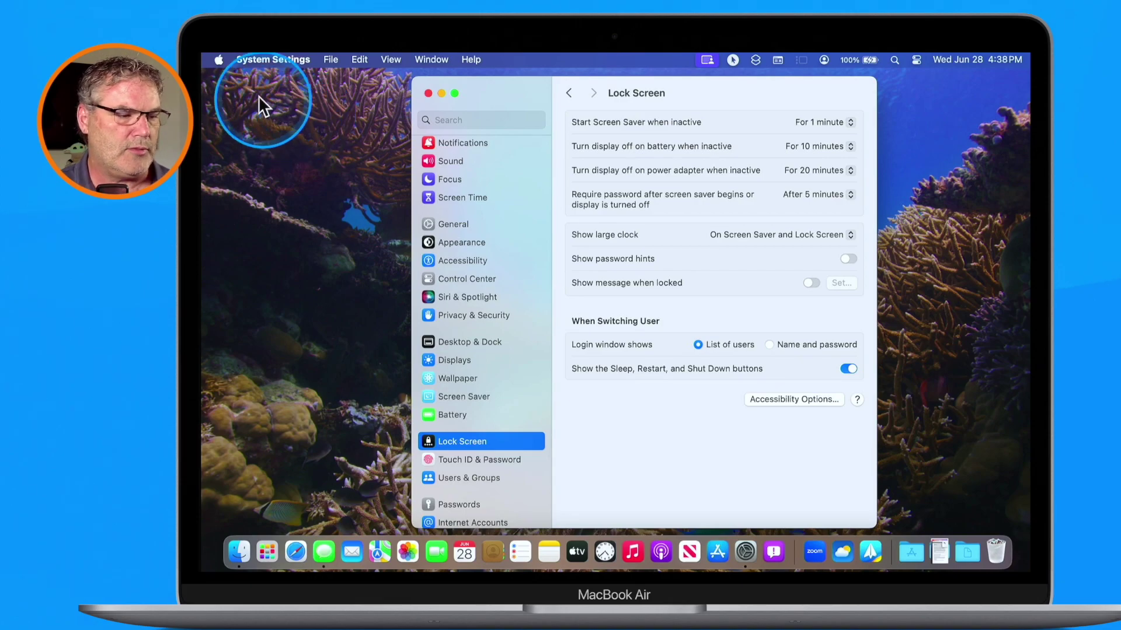
pyautogui.moveTo(202, 53)
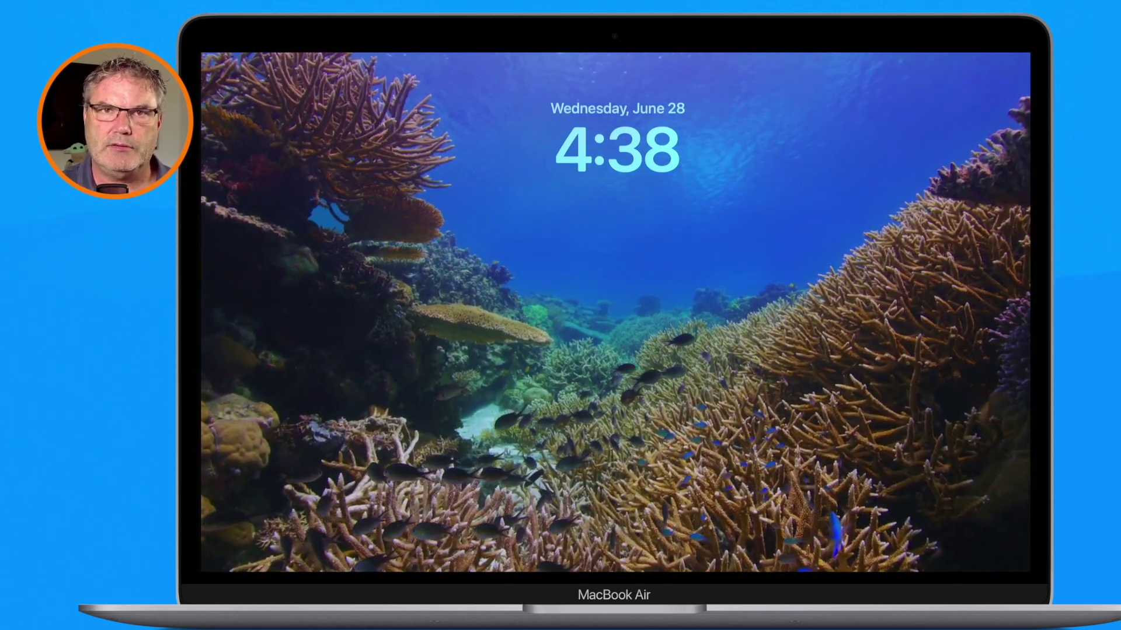
pyautogui.click(437, 201)
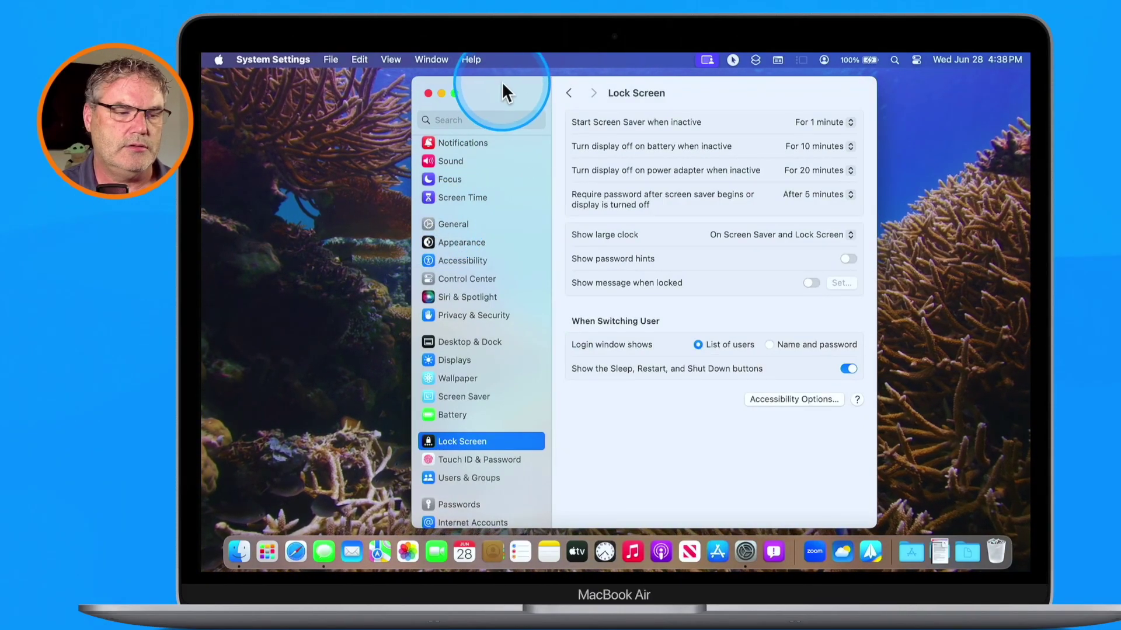
pyautogui.moveTo(503, 85); pyautogui.dragTo(478, 83)
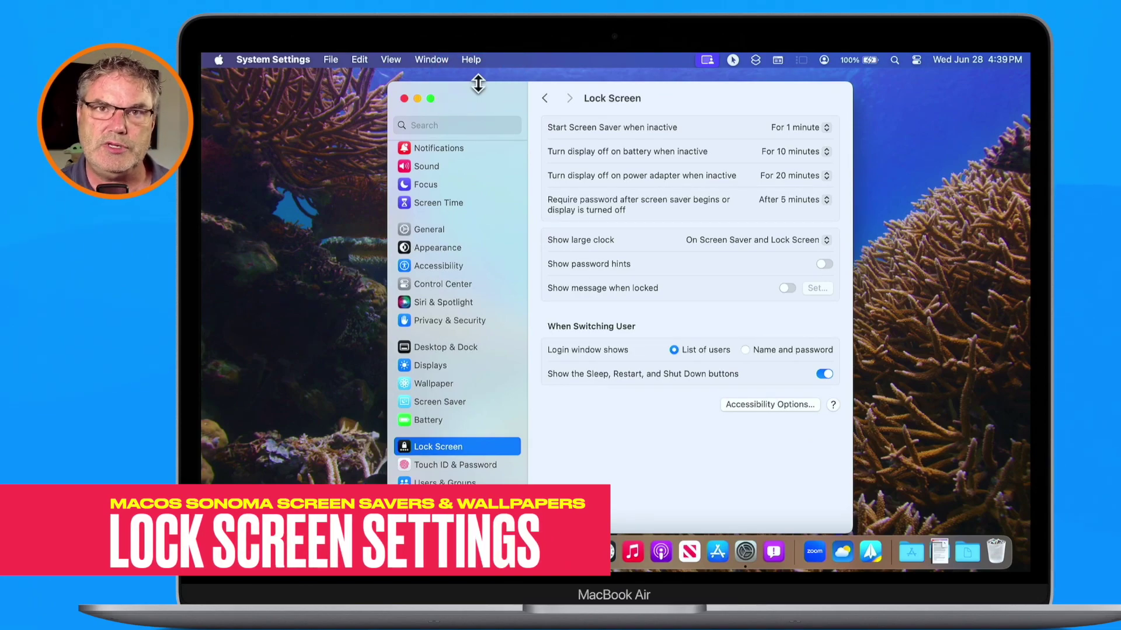
pyautogui.click(219, 60)
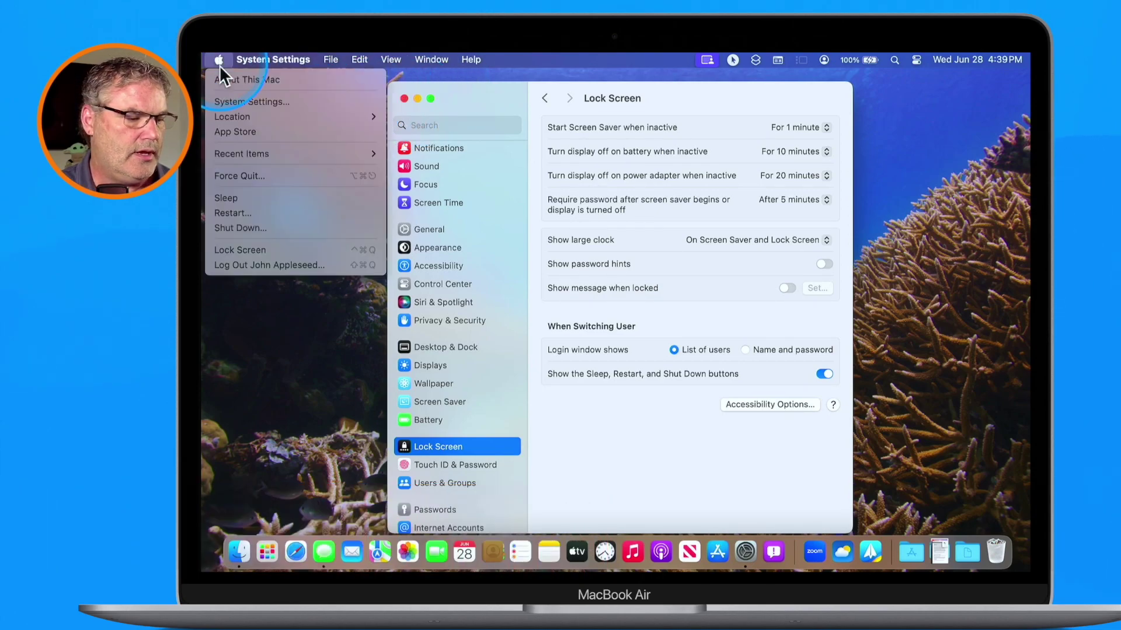
pyautogui.click(232, 249)
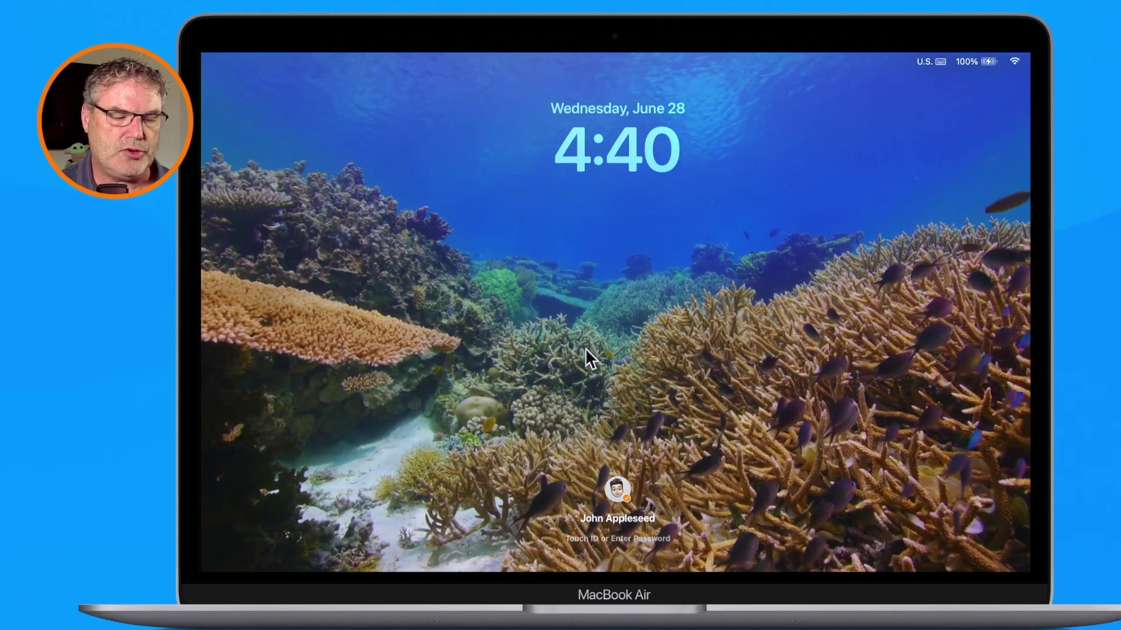
pyautogui.click(614, 485)
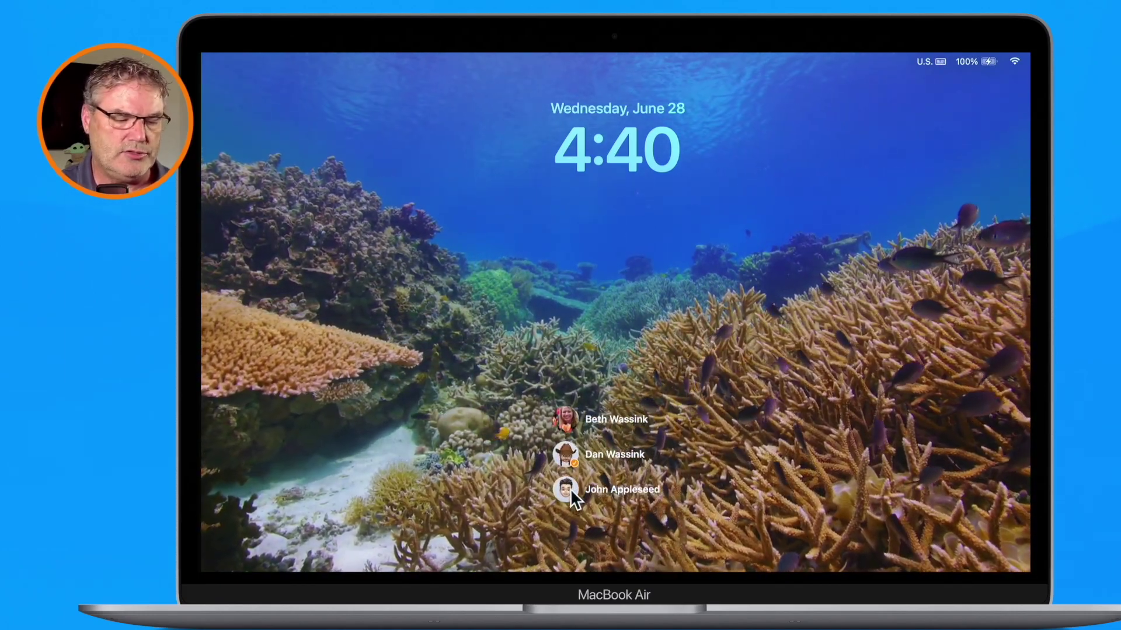
pyautogui.click(566, 489)
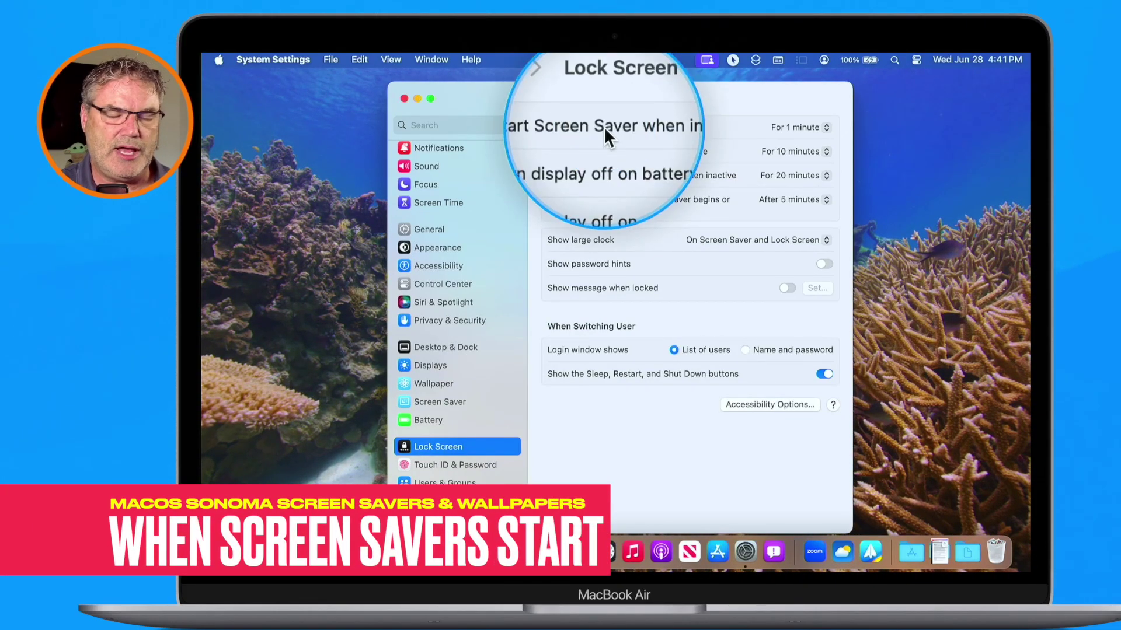
# Set Start Screen Saver when inactive to For 5 minutes, keeping password delay at After 5 minutes
pyautogui.click(792, 130)
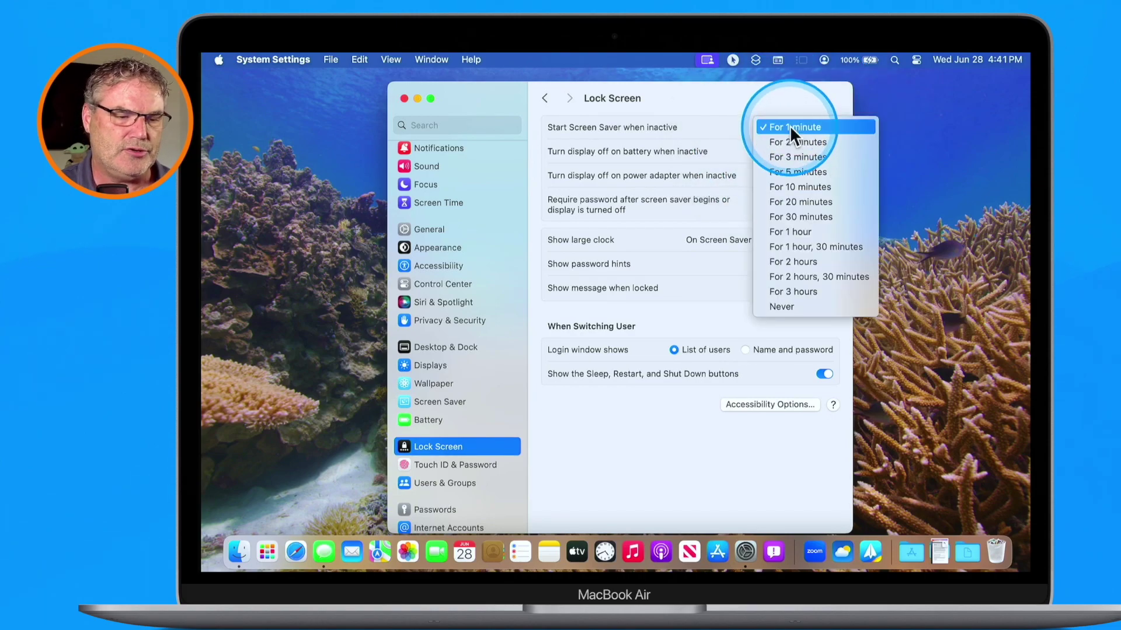
pyautogui.click(788, 172)
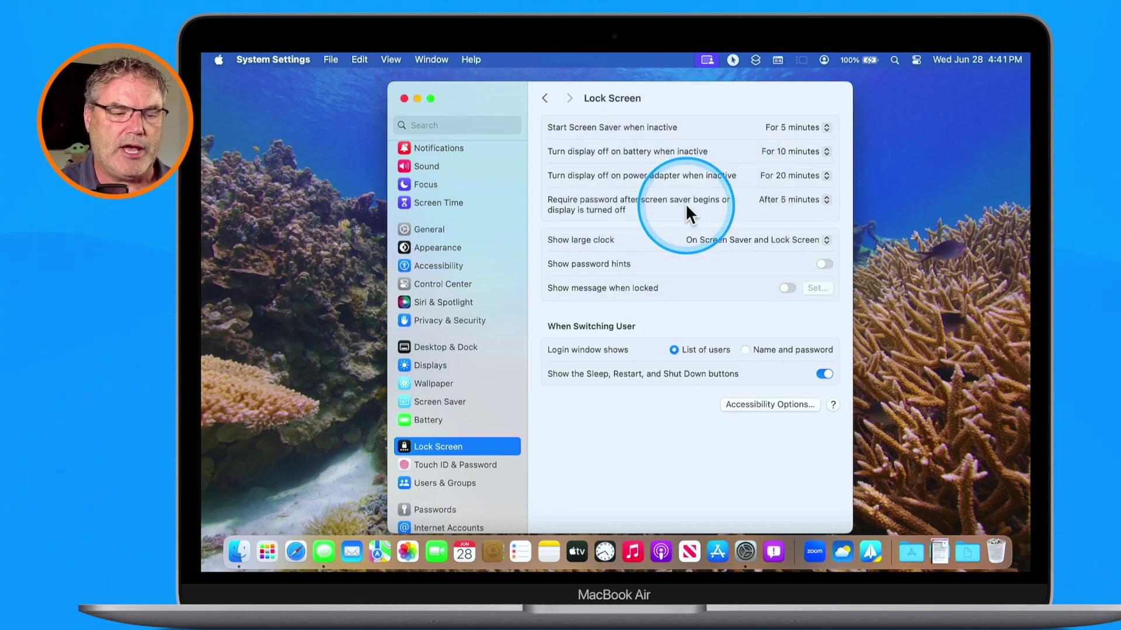
pyautogui.click(800, 196)
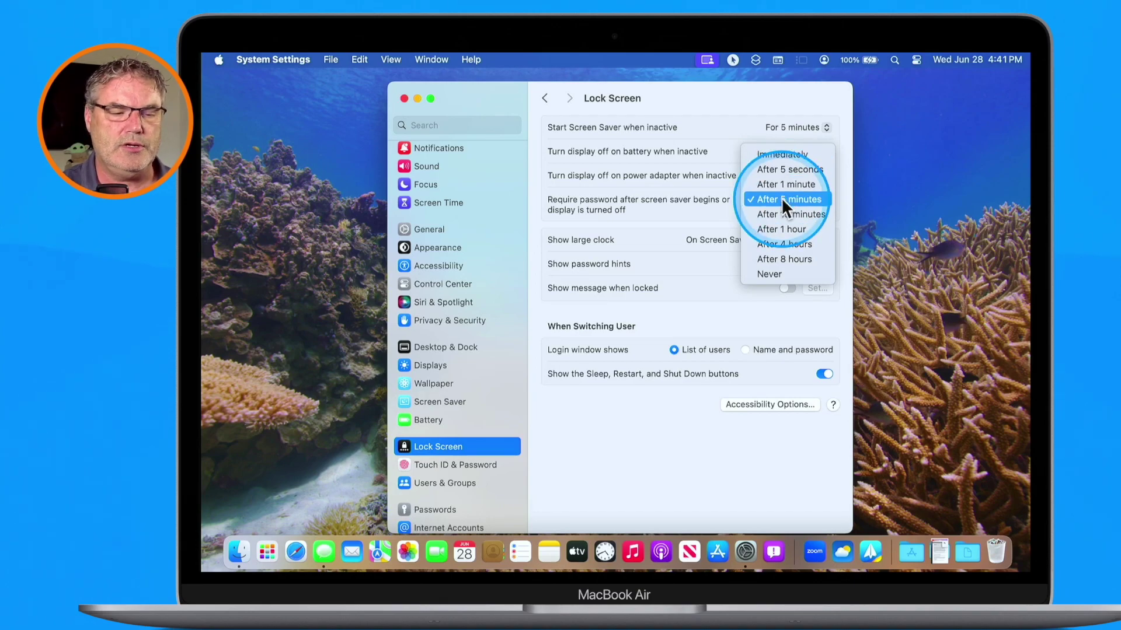
pyautogui.click(783, 200)
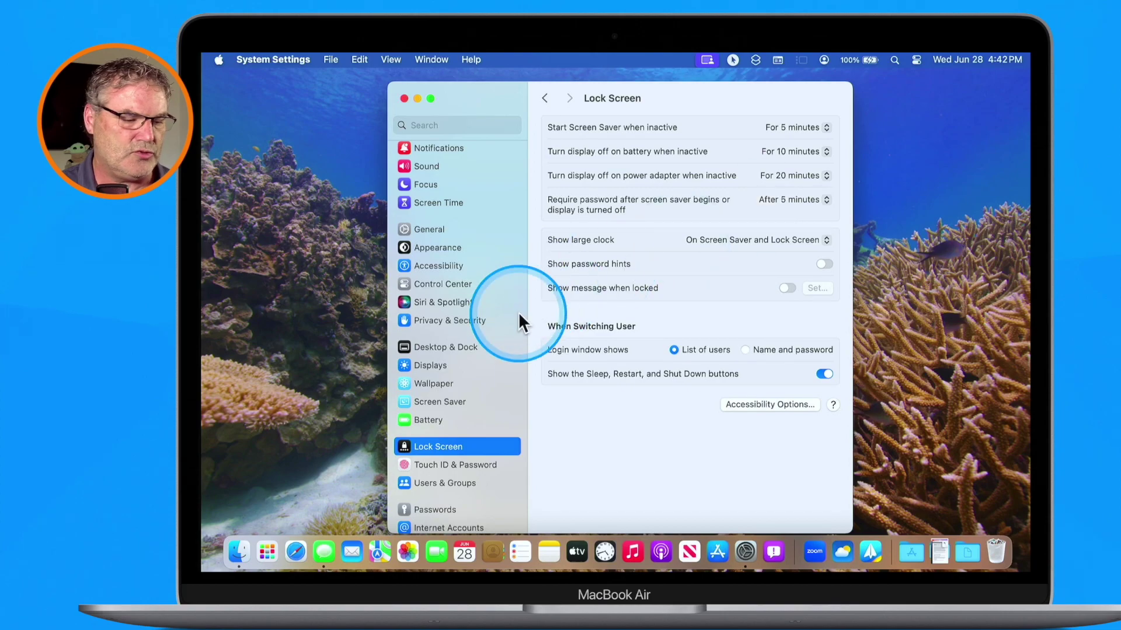
# Return to Screen Saver and scroll the Shuffle Aerials row to reveal Shuffle Earth
pyautogui.click(428, 402)
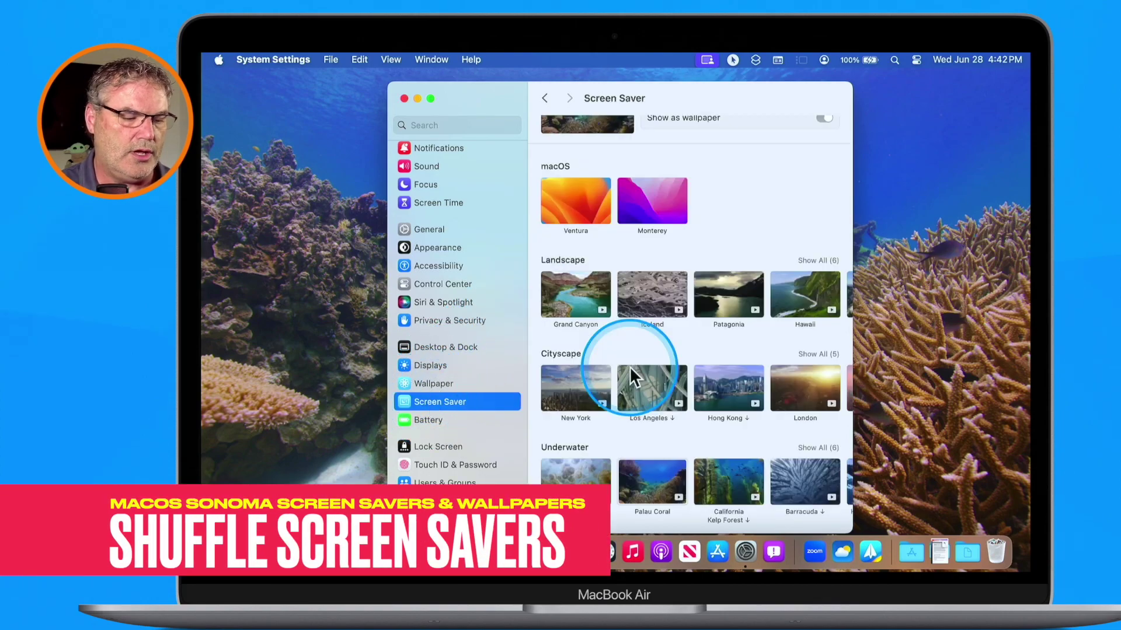
pyautogui.scroll(-5, 629, 368)
pyautogui.scroll(-5, 629, 366)
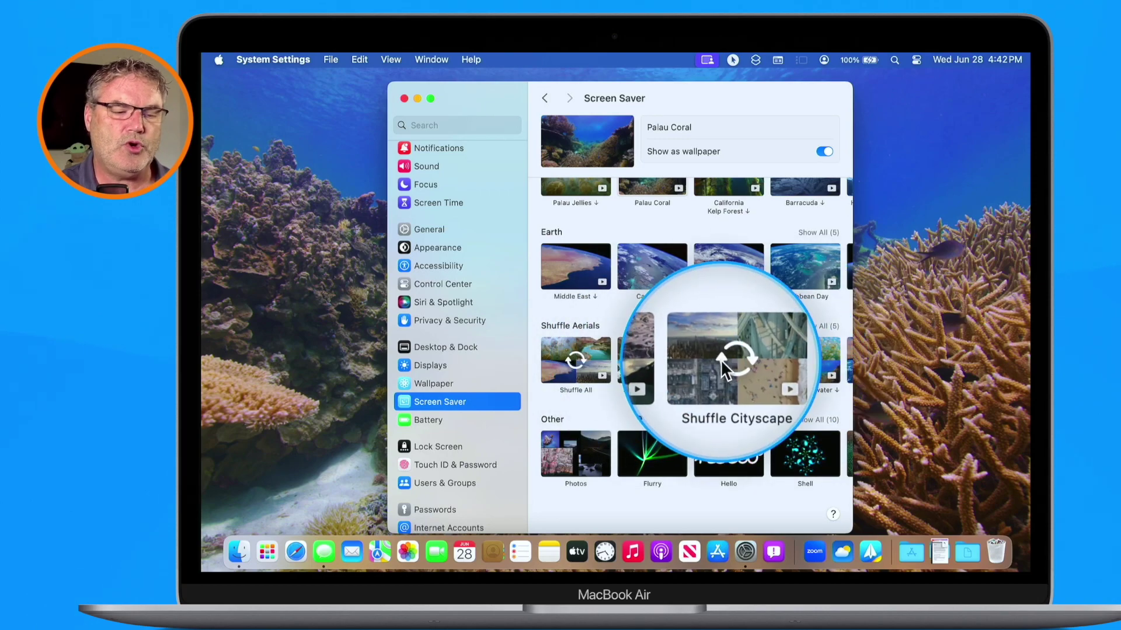
pyautogui.hscroll(3, 720, 359)
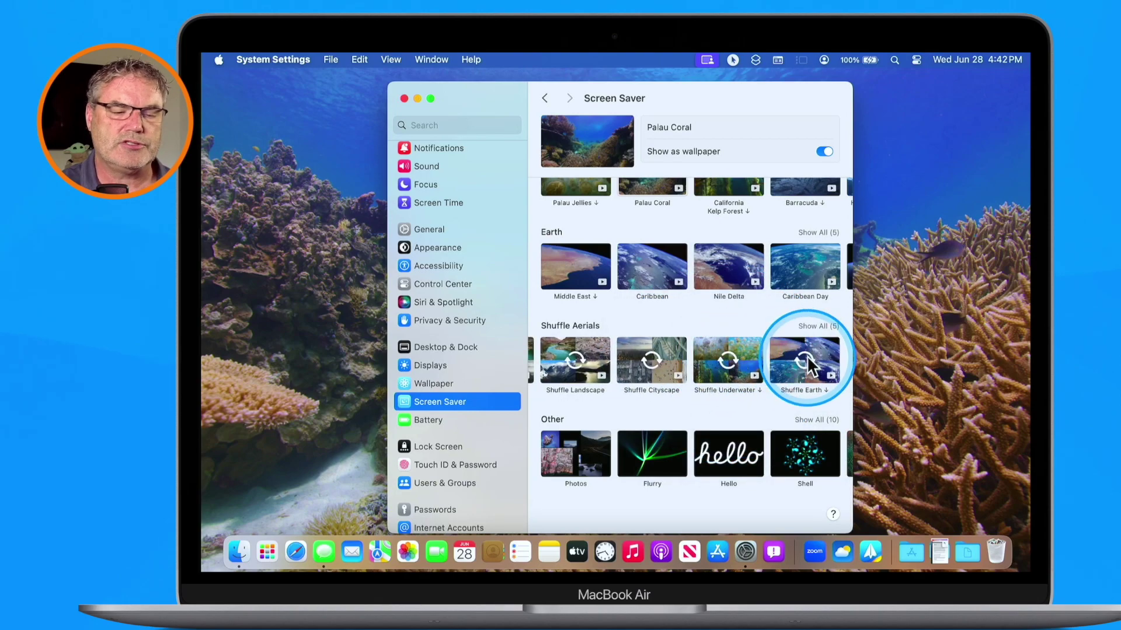